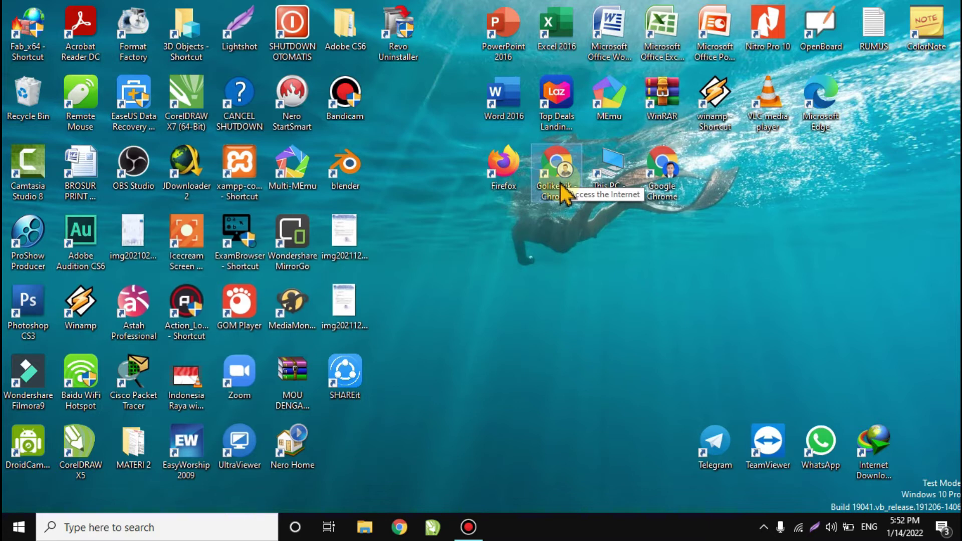
Launch Google Chrome and search Google for "ilovepdf"
double_click(559, 177)
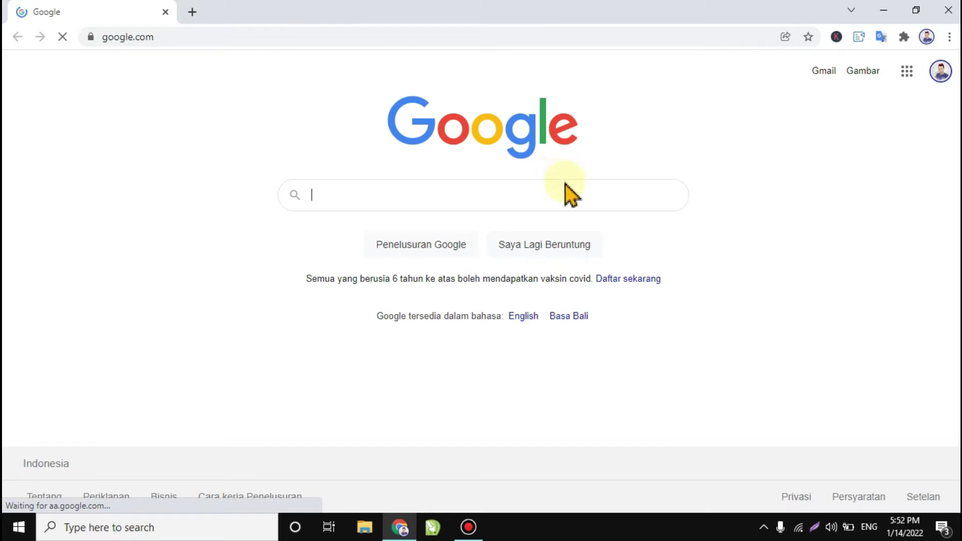
left_click(432, 38)
left_click(335, 198)
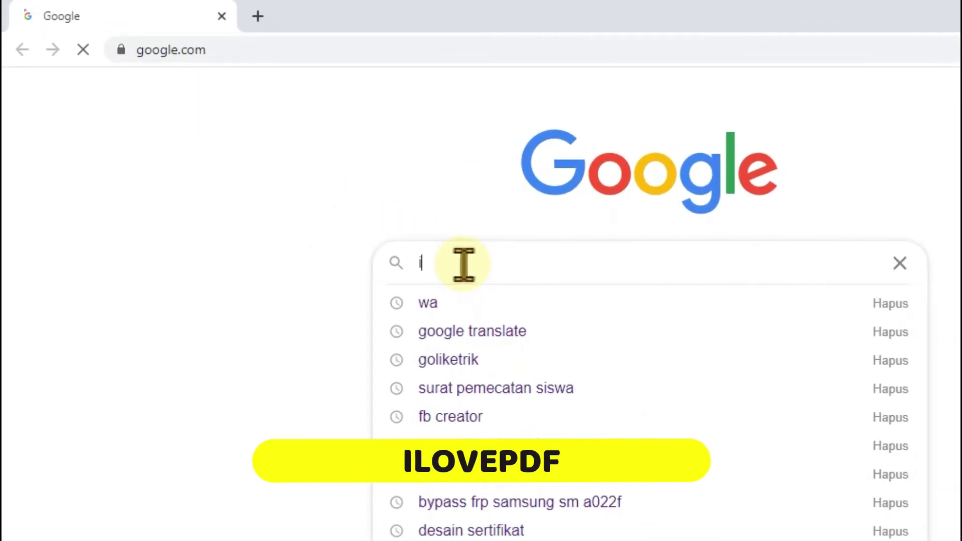
type("ilovepdf")
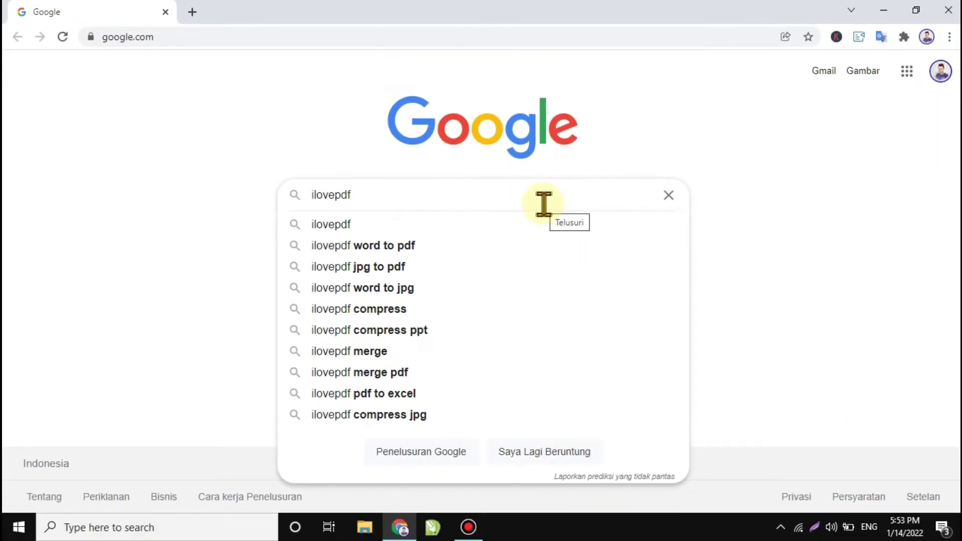
key("Return")
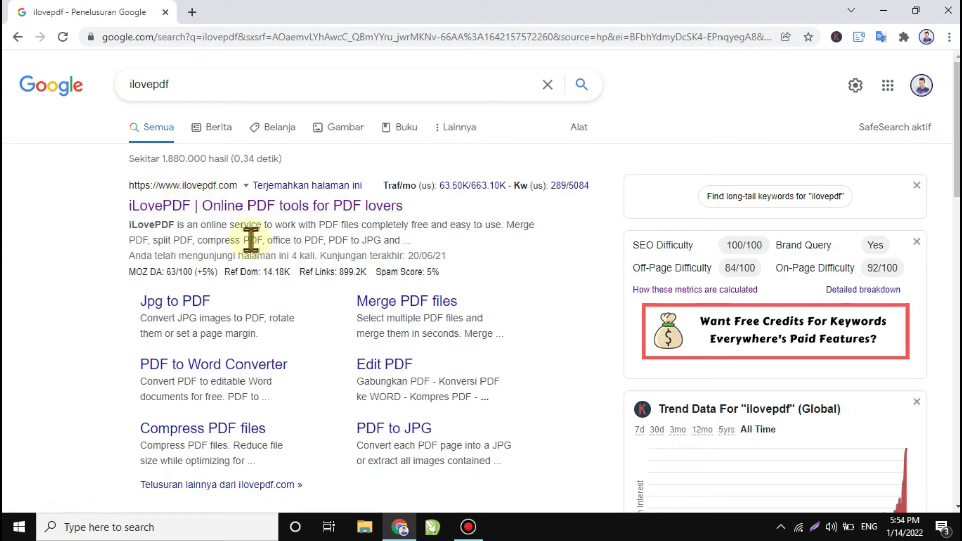
From the iLovePDF website, download the iLovePDF Desktop Installer for Windows into the Downloads folder
left_click(219, 194)
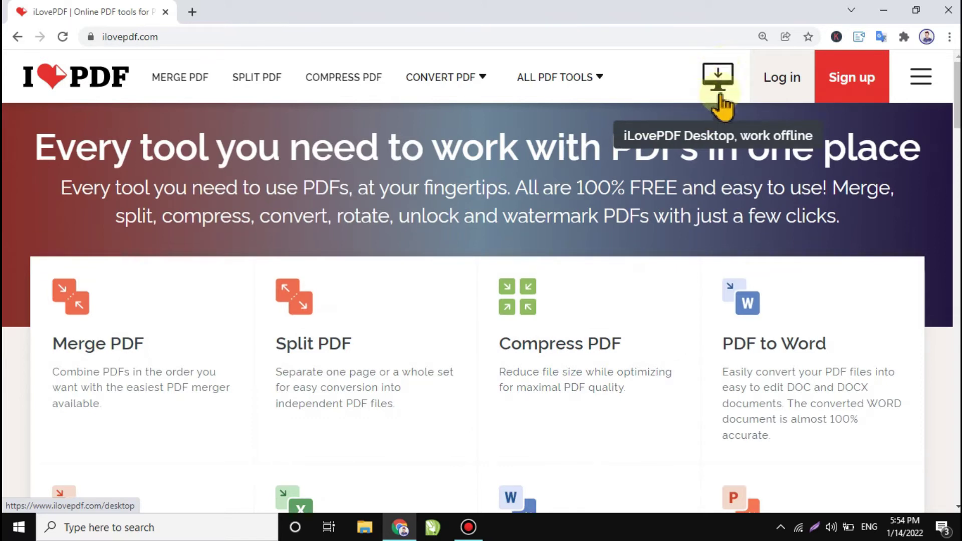
left_click(720, 77)
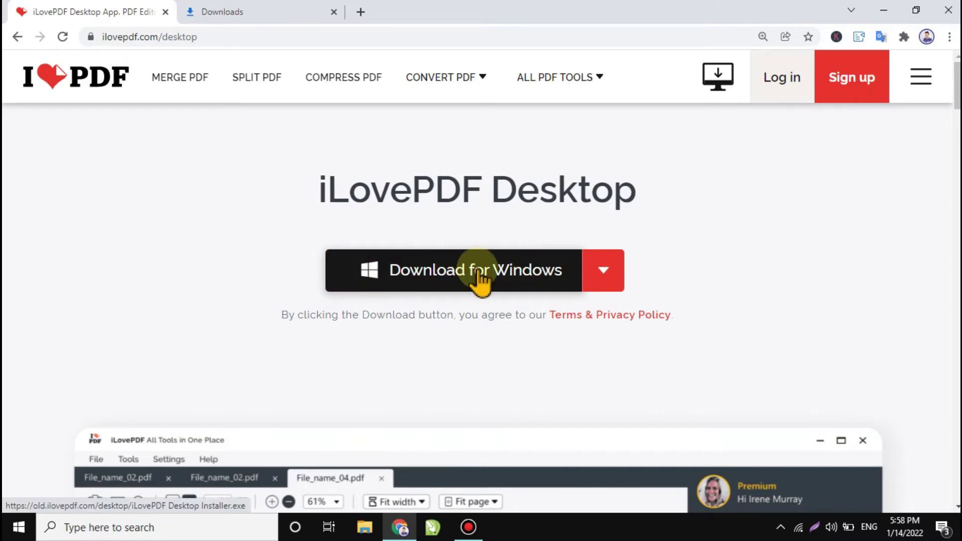
left_click(431, 278)
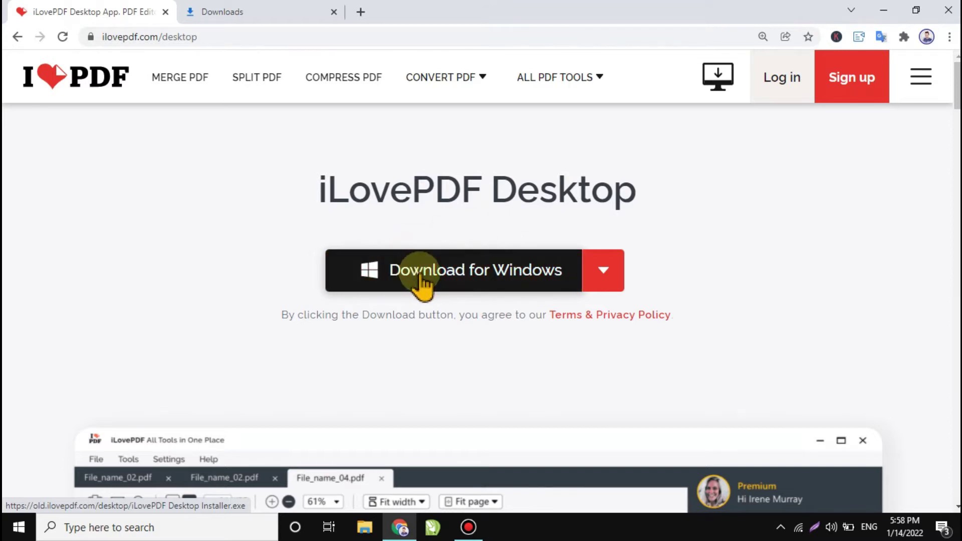
left_click(425, 273)
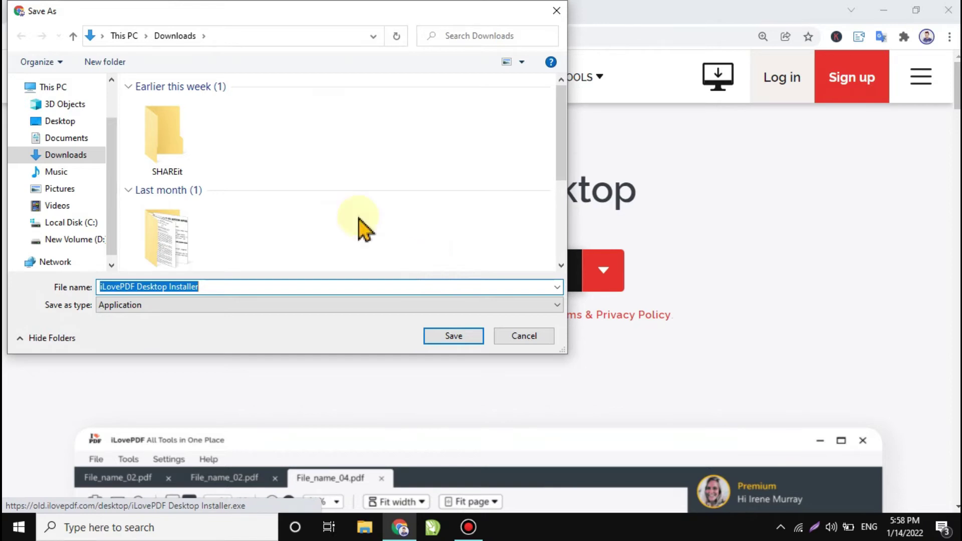
left_click(63, 154)
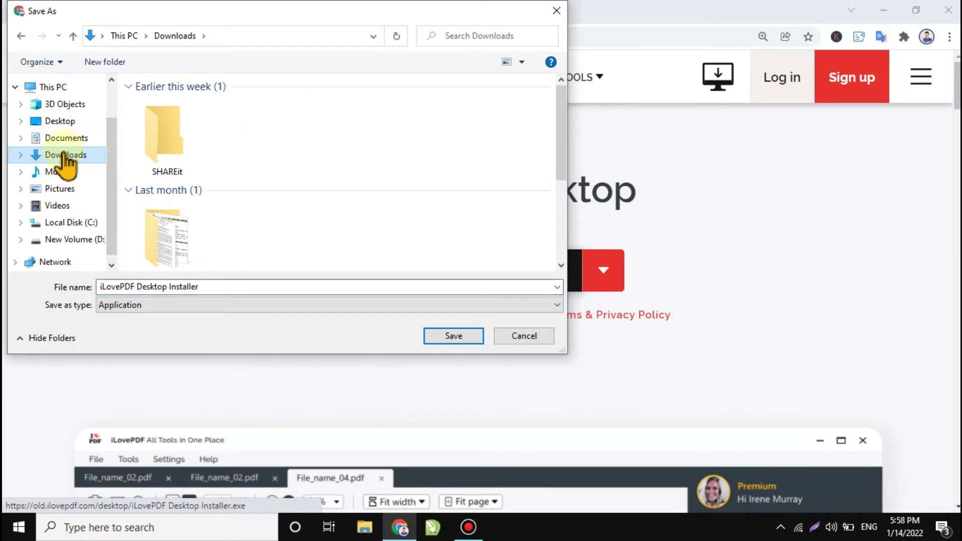
left_click(454, 336)
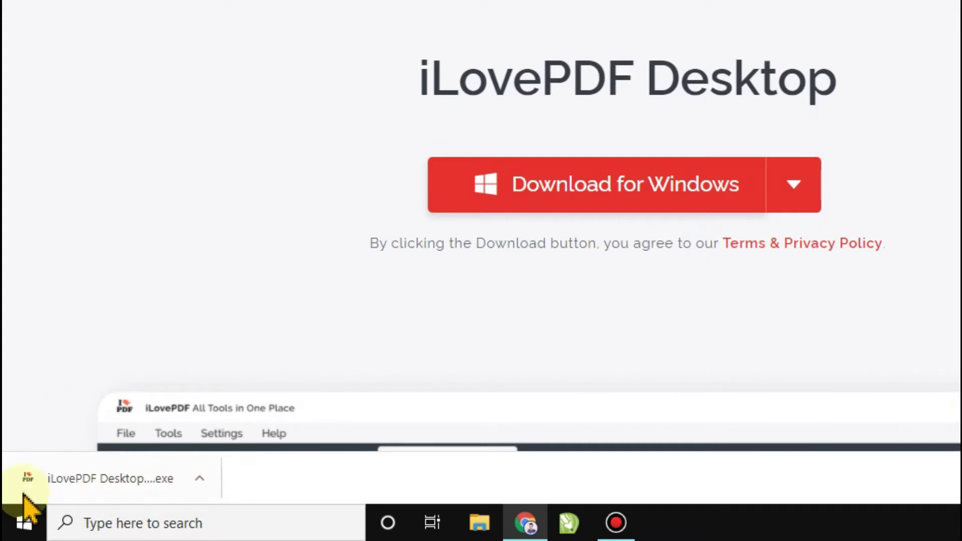
left_click(199, 481)
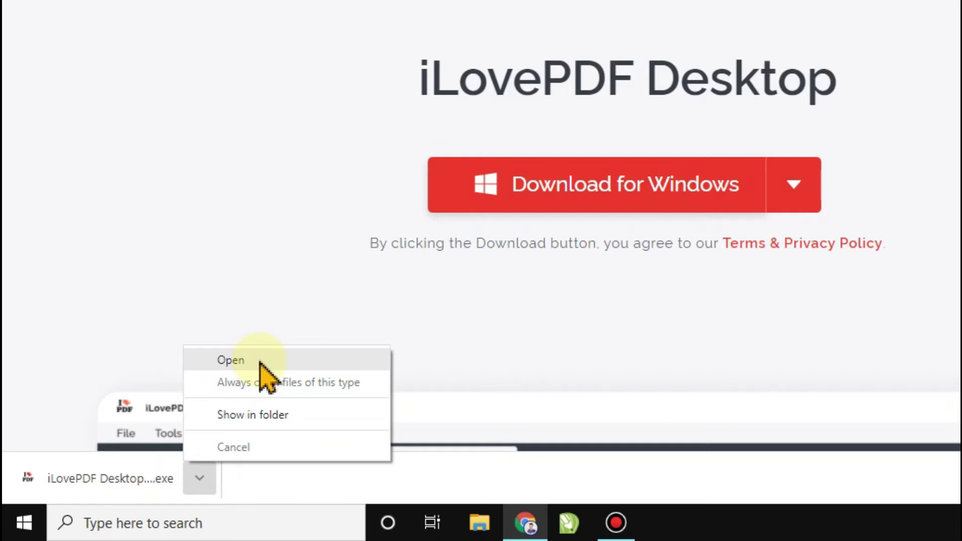
left_click(591, 348)
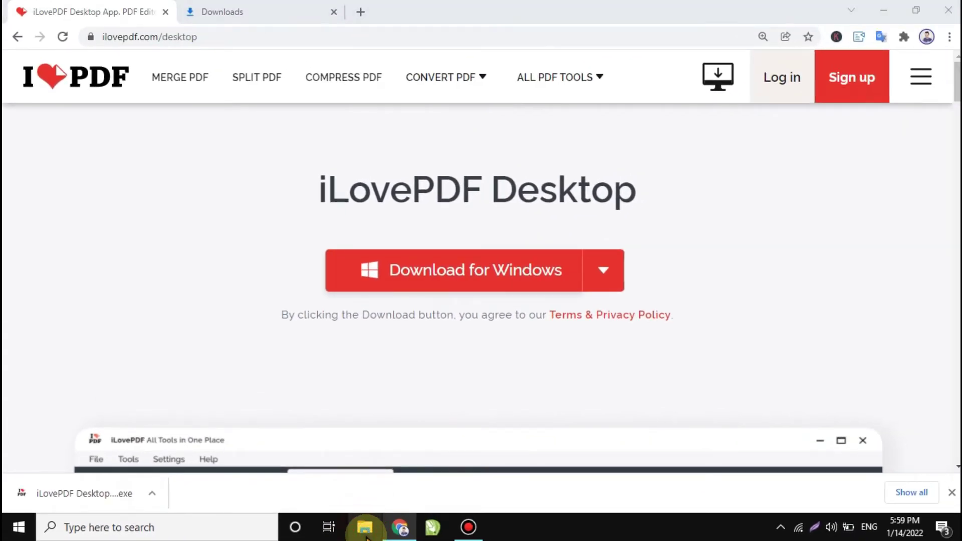
Switch to File Explorer and select the iLovePDF Desktop Installer in the Downloads folder
left_click(366, 531)
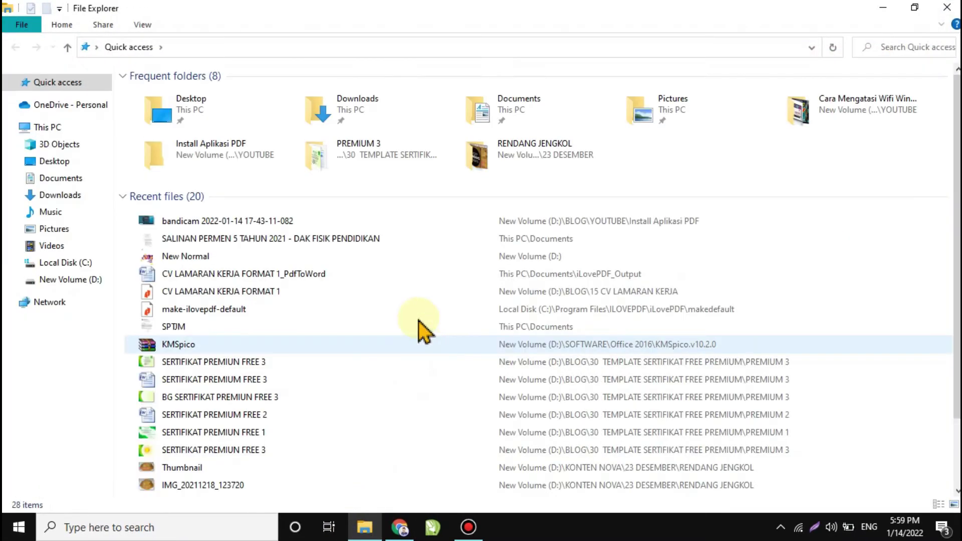
left_click(51, 196)
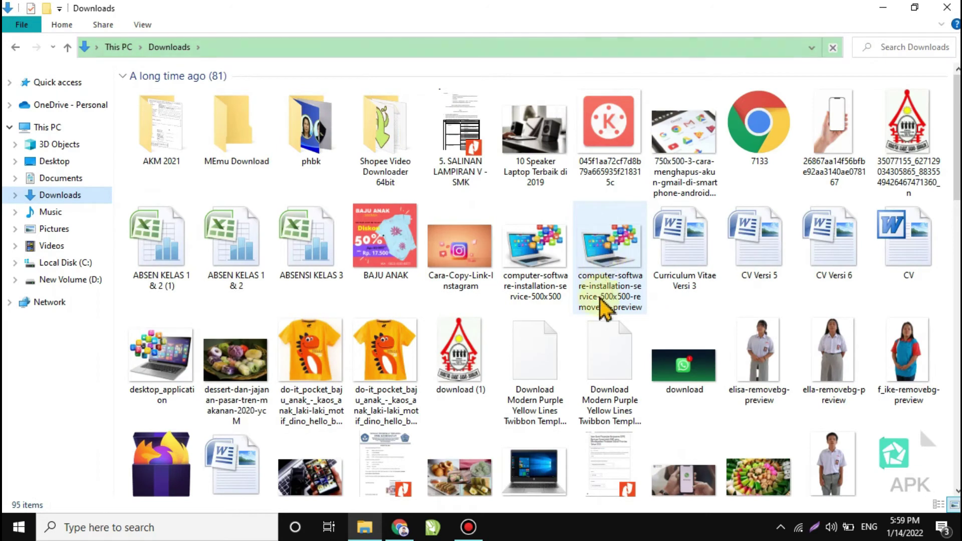
scroll(562, 365, "down", 10)
scroll(560, 366, "down", 3)
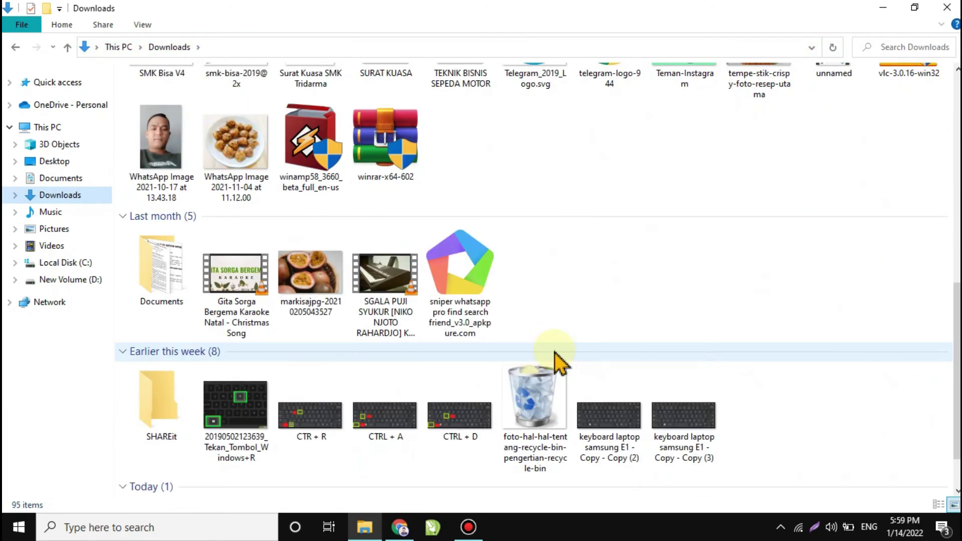
scroll(557, 362, "down", 2)
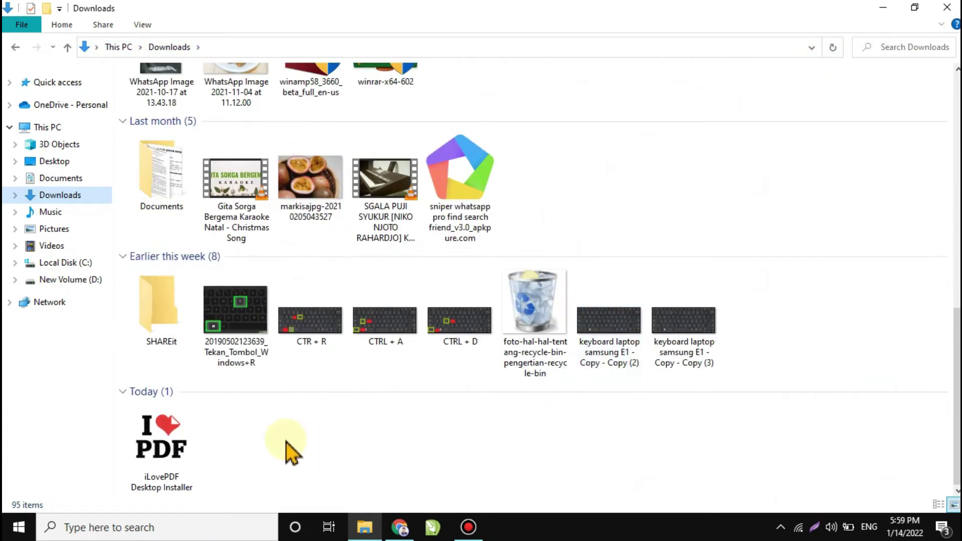
left_click(170, 454)
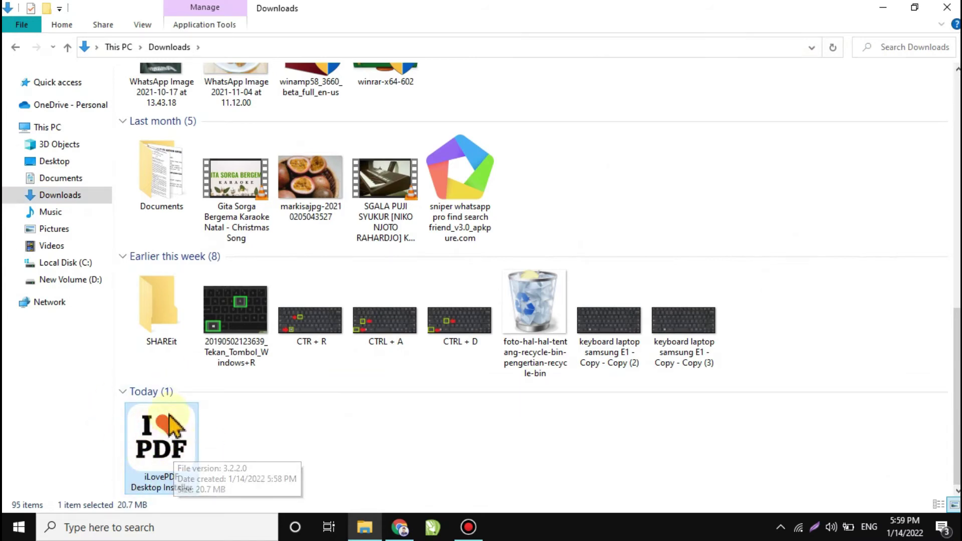
Run the iLovePDF Desktop Installer as administrator and clear the File Explorer and browser windows from the desktop
double_click(163, 437)
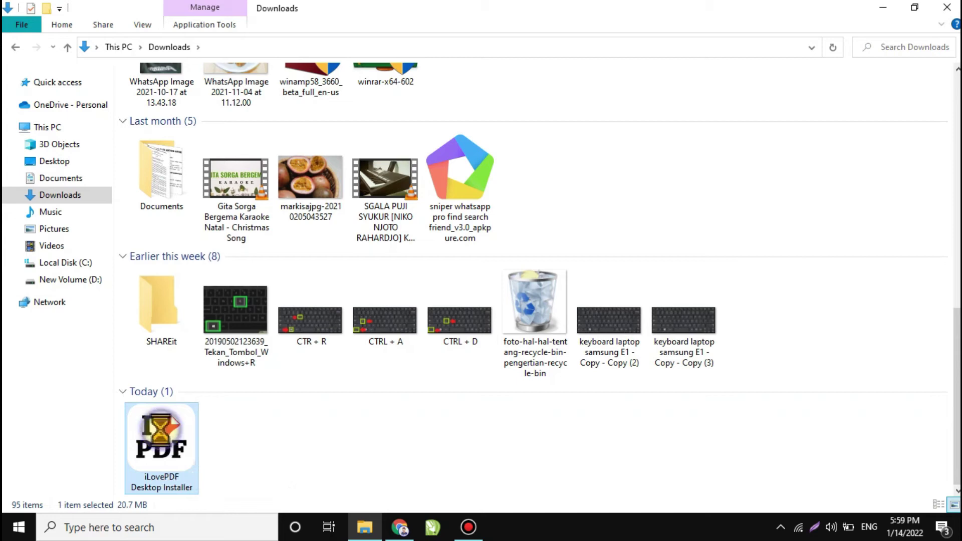
right_click(161, 431)
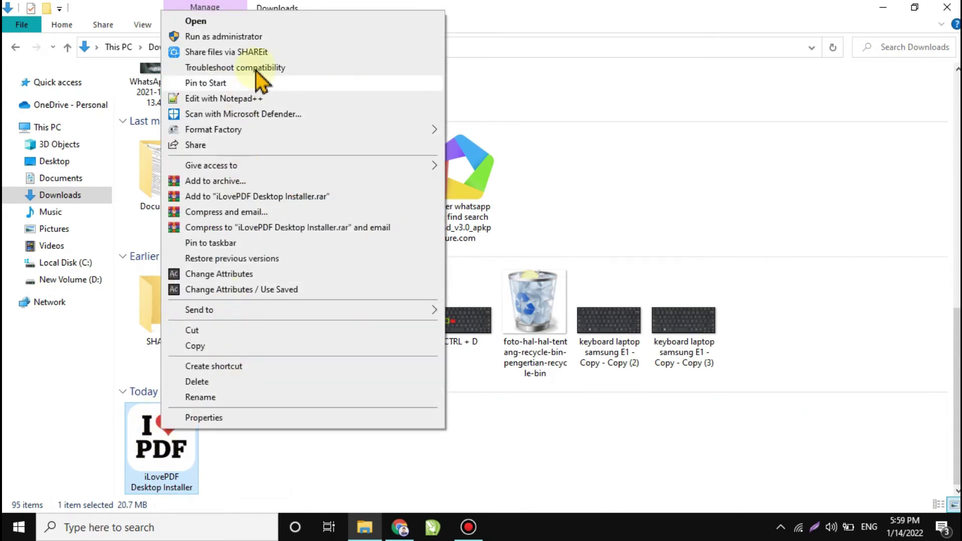
left_click(283, 38)
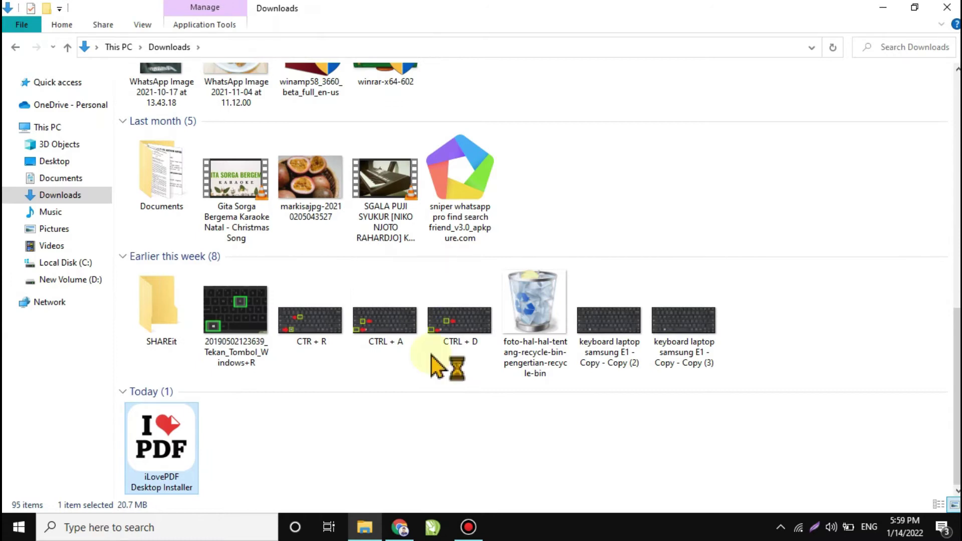
left_click(946, 7)
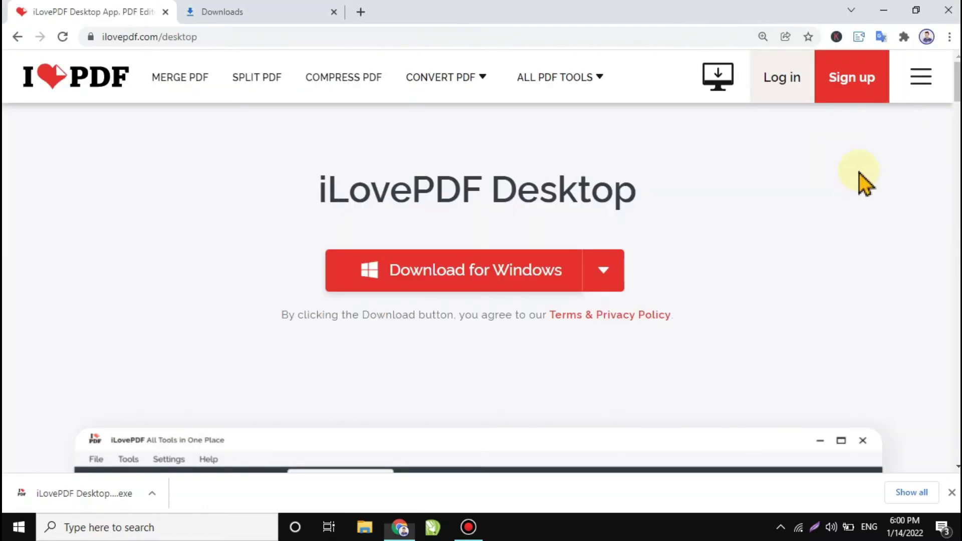
left_click(899, 10)
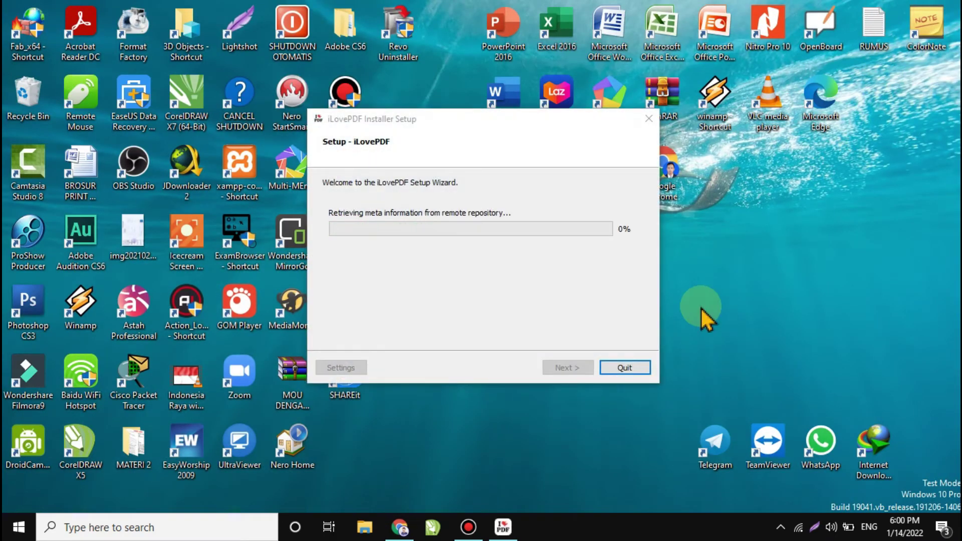
Accept the license agreement in the iLovePDF setup wizard and proceed with the installation
key("Return")
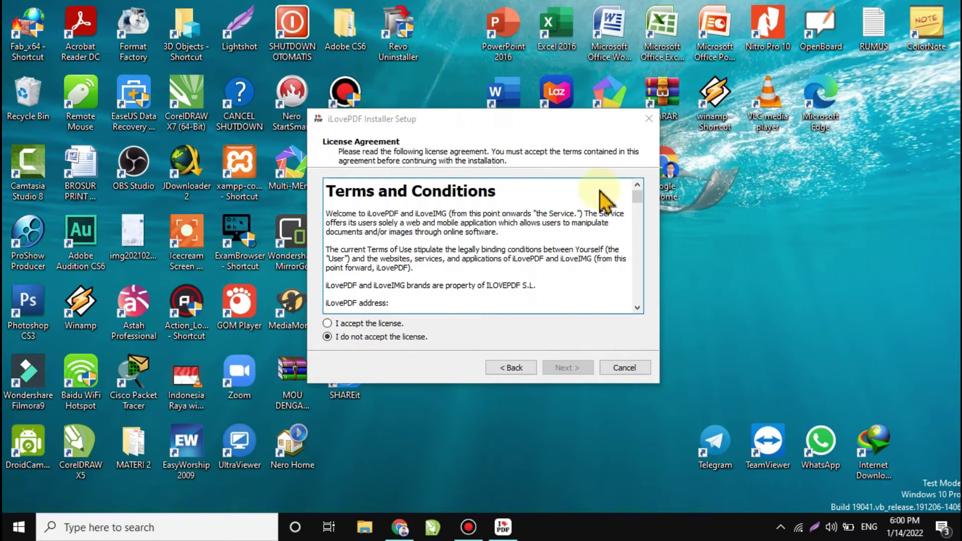
left_click(370, 325)
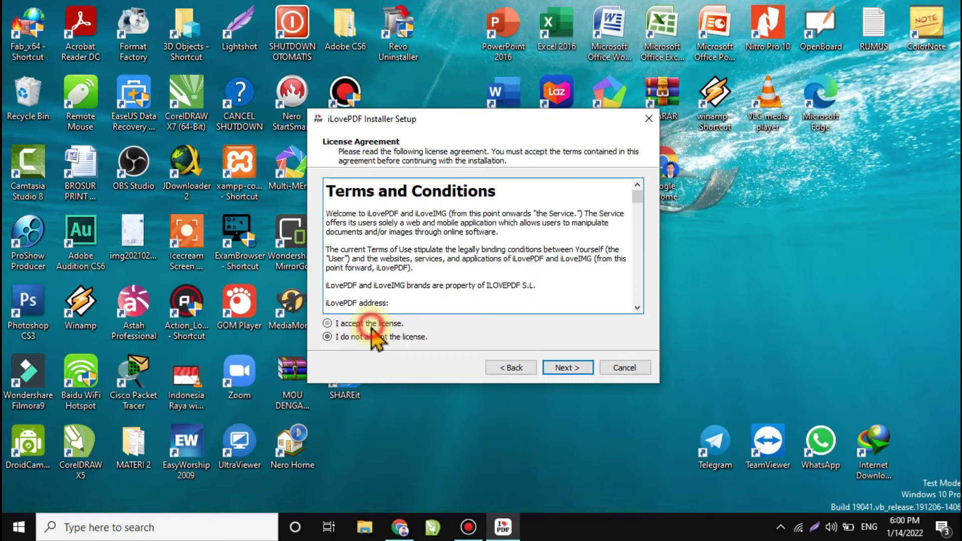
left_click(585, 368)
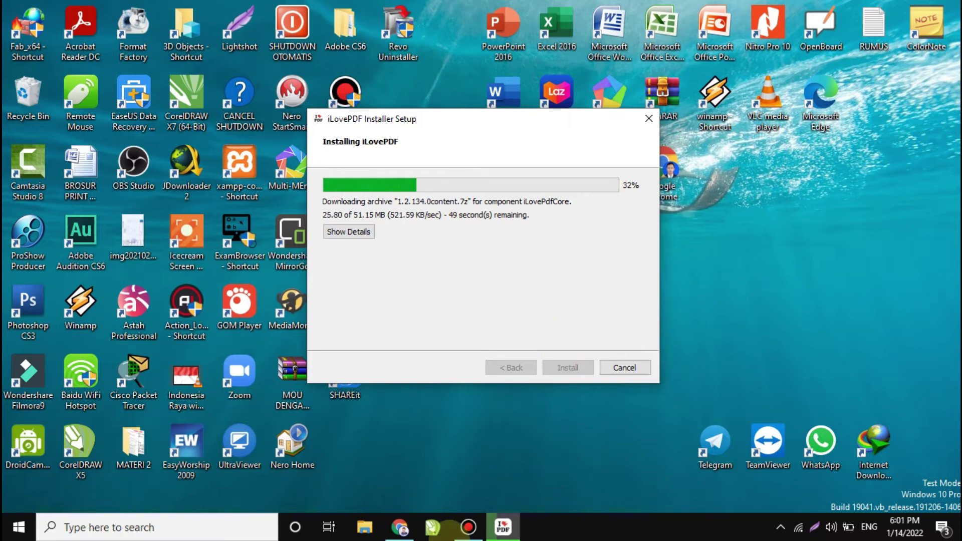
left_click(472, 534)
left_click(469, 531)
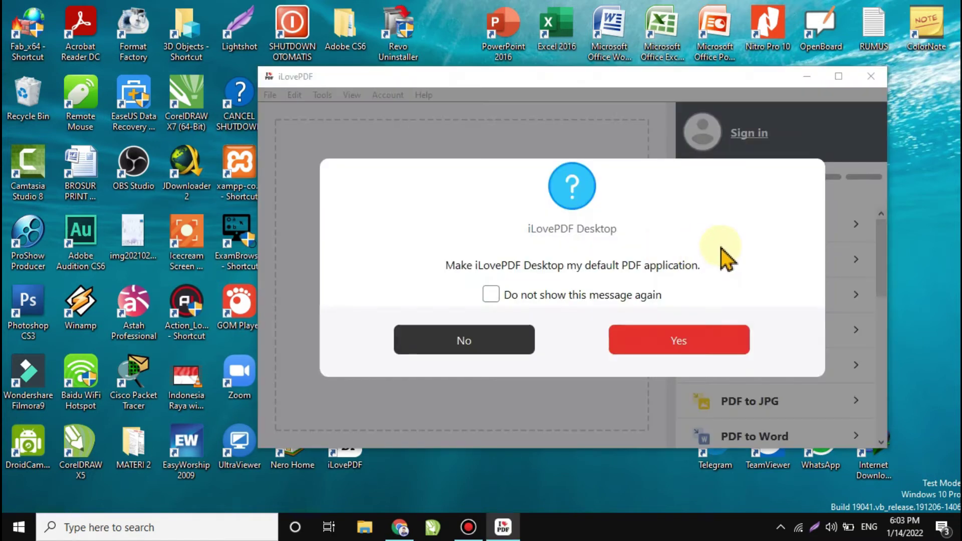
Decline making iLovePDF Desktop the default PDF application and set the message not to show again
left_click(493, 295)
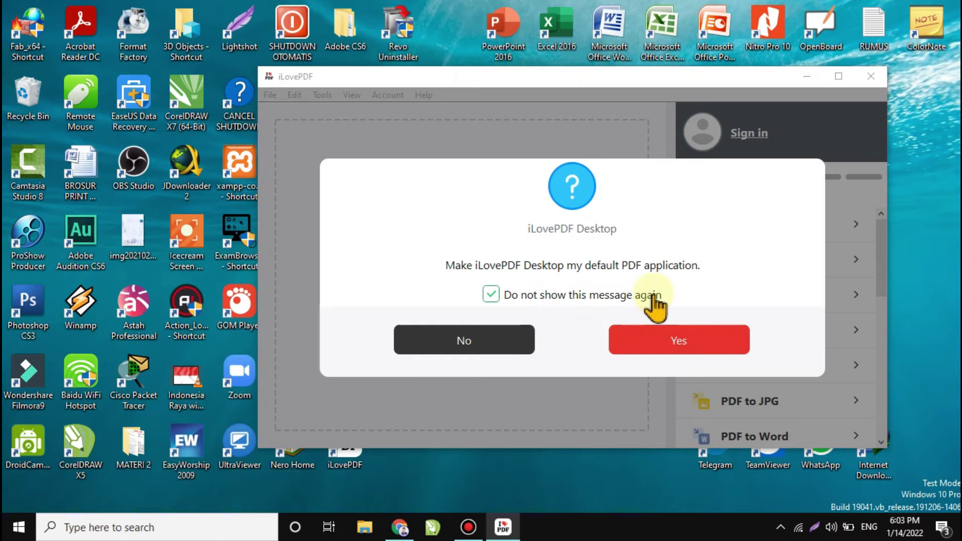
left_click(463, 347)
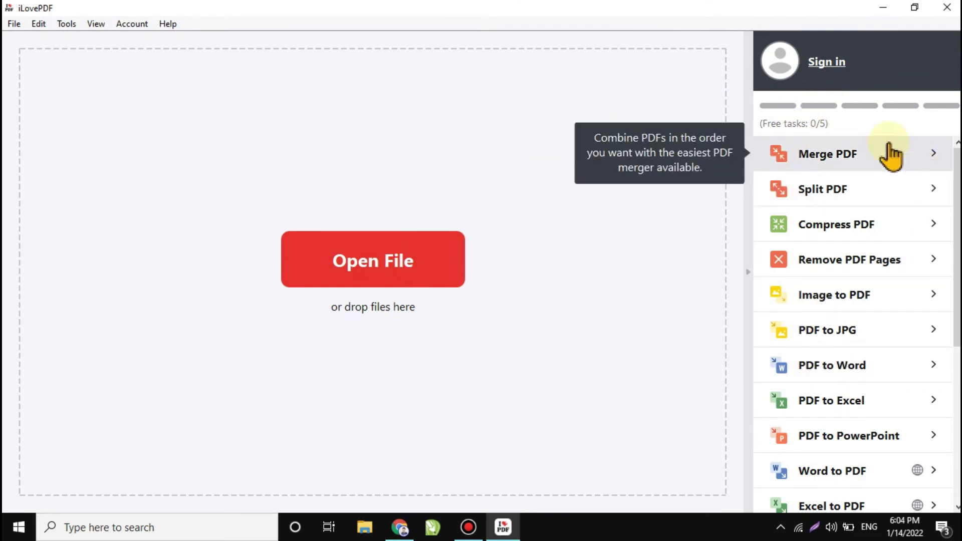
scroll(857, 325, "down", 1)
scroll(955, 268, "down", 5)
scroll(952, 158, "up", 6)
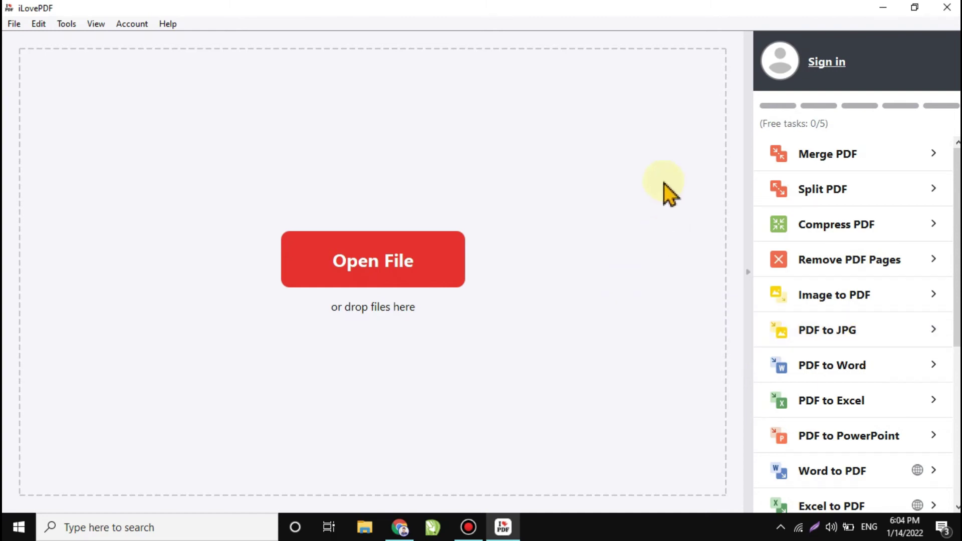
left_click(372, 266)
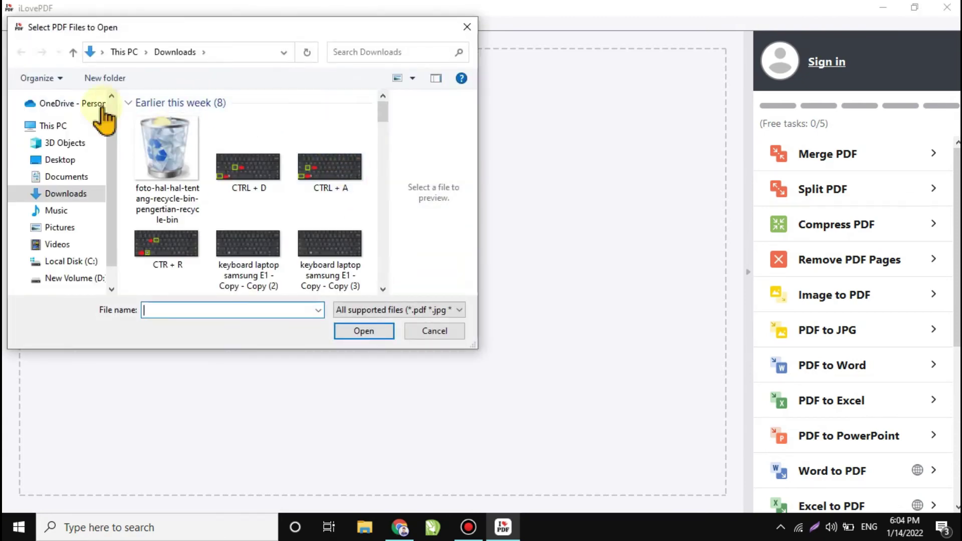
left_click(76, 277)
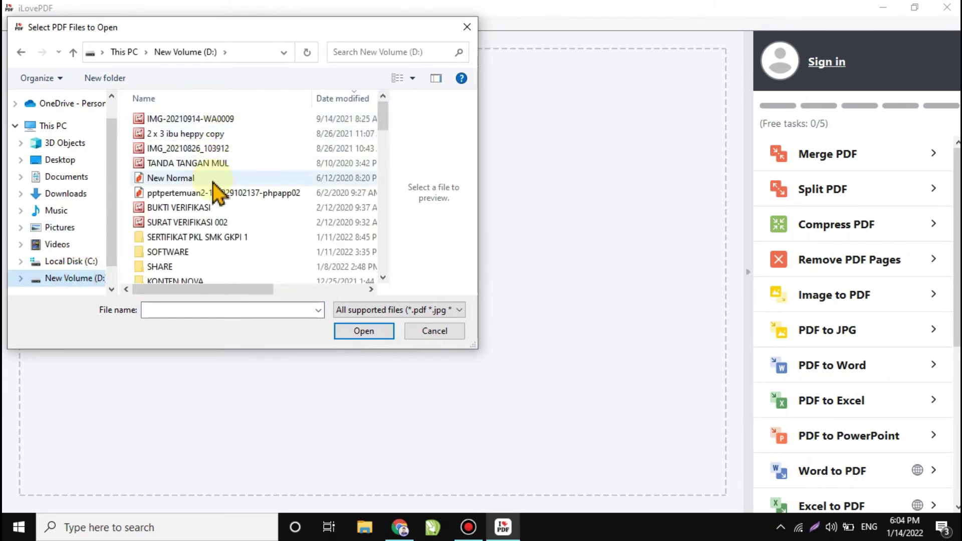
left_click(466, 28)
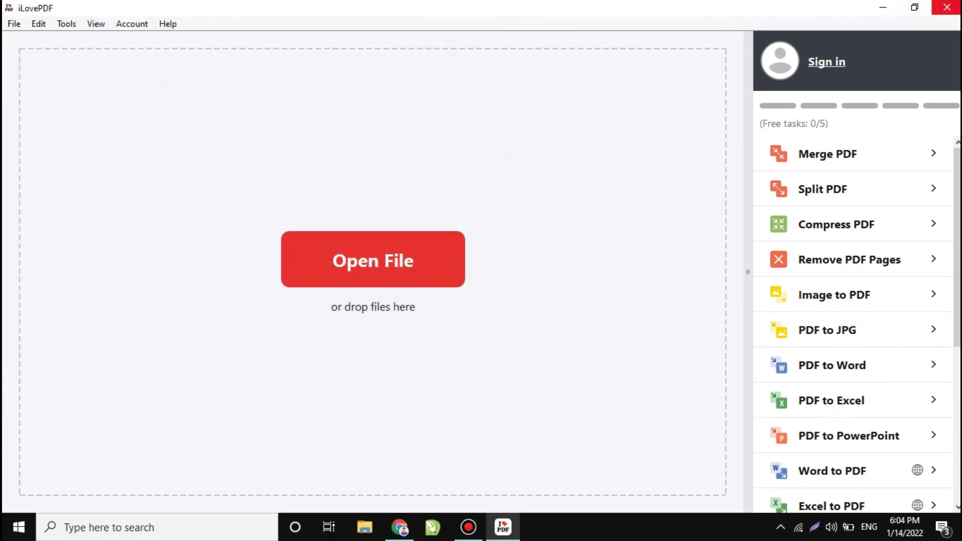
Close iLovePDF and go to the 15 CV LAMARAN KERJA folder inside BLOG on drive D: in File Explorer
left_click(946, 7)
key("super+e")
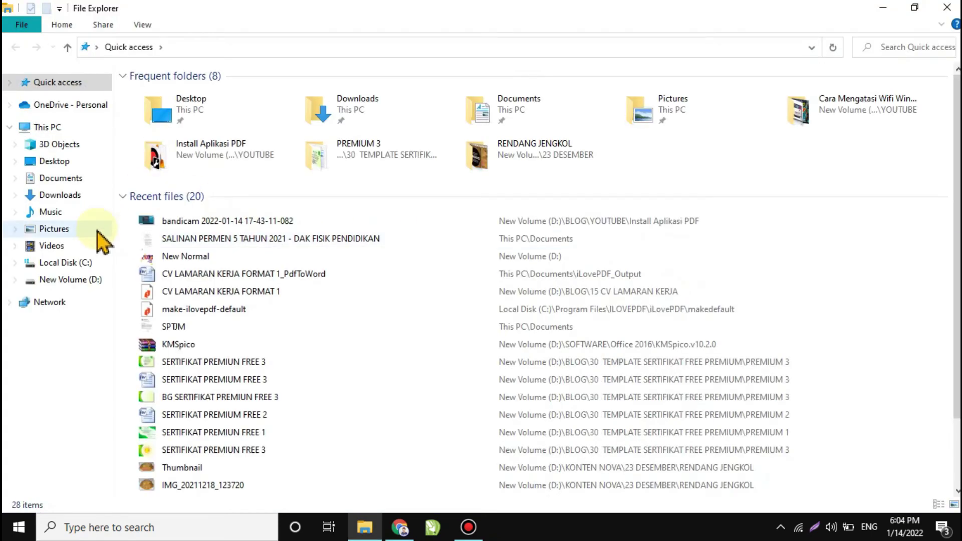
left_click(89, 282)
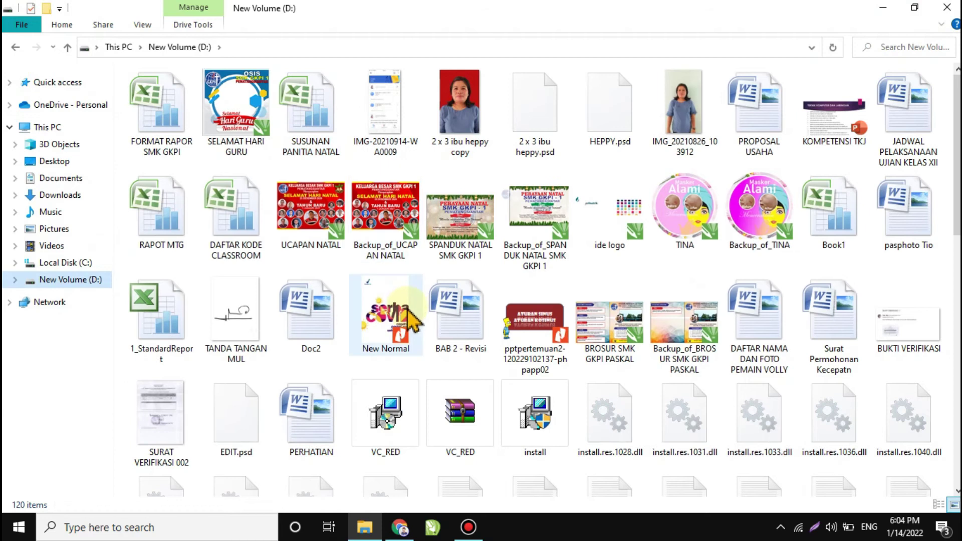
scroll(412, 321, "down", 5)
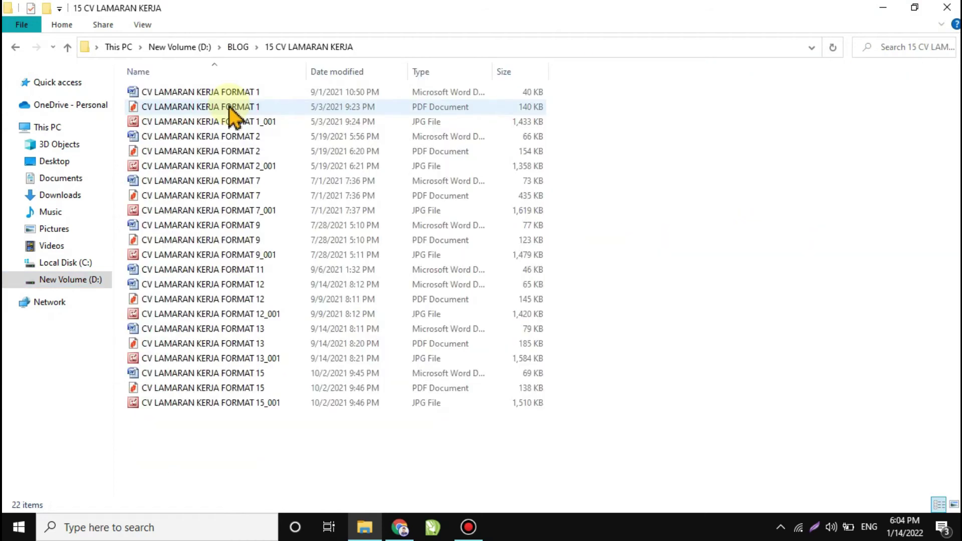
Open the CV LAMARAN KERJA FORMAT 1 PDF with iLovePDF and make iLovePDF the permanent app for .pdf files
left_click(258, 107)
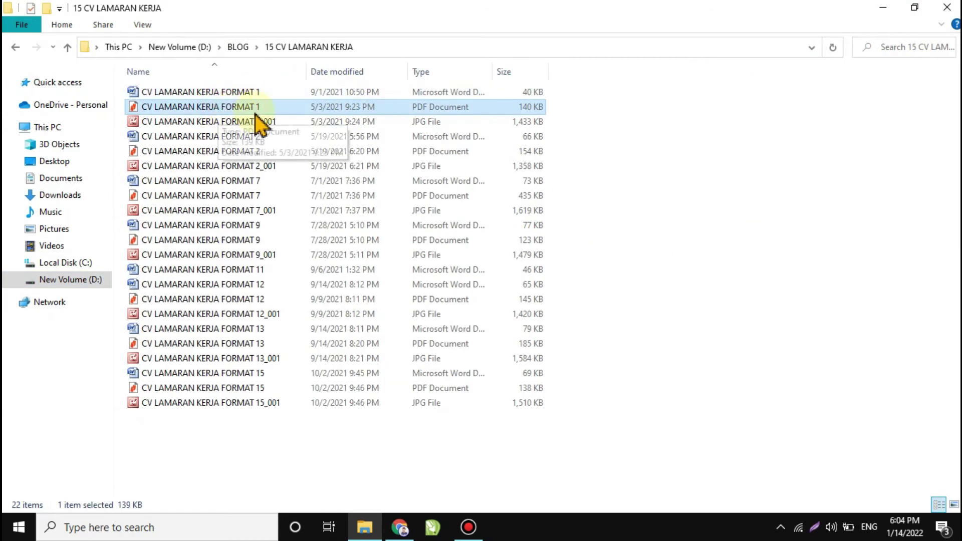
right_click(173, 111)
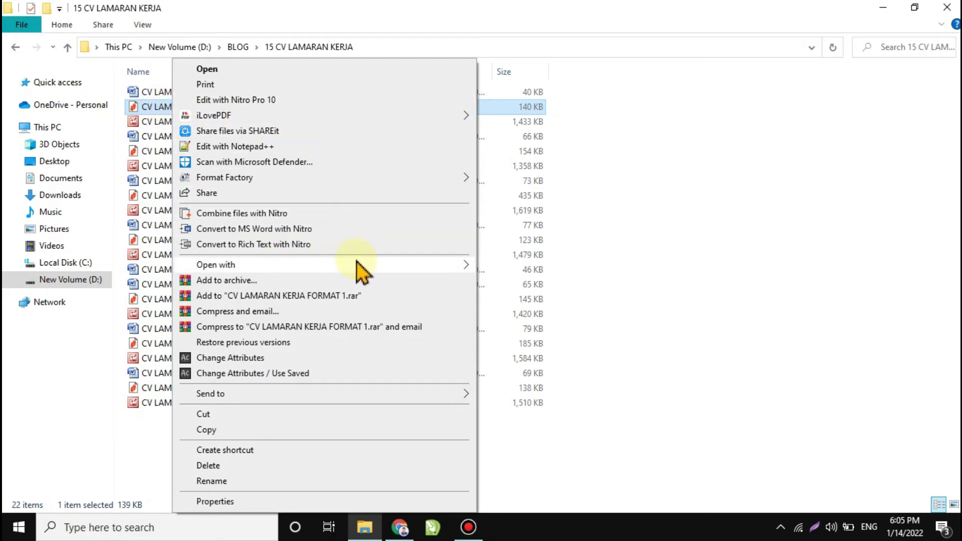
mouse_move(359, 268)
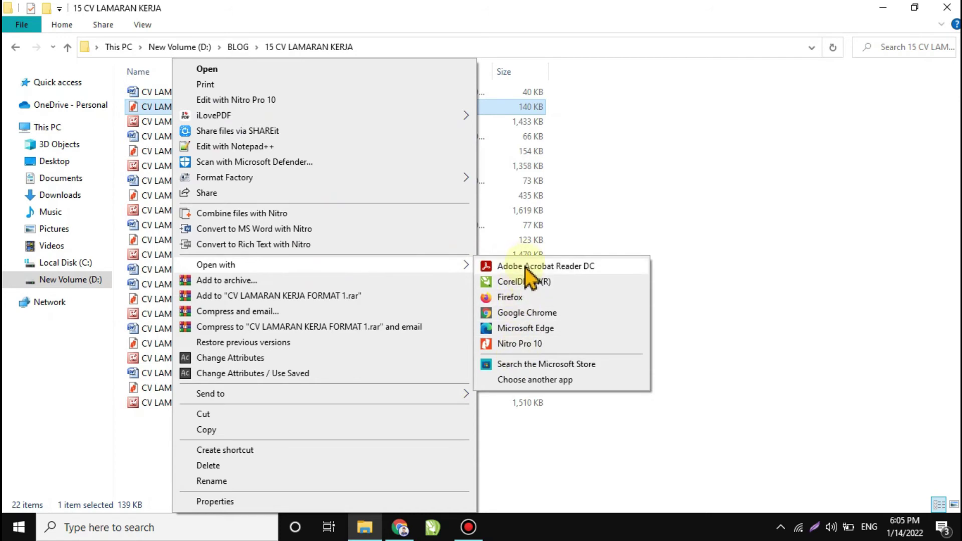
left_click(541, 380)
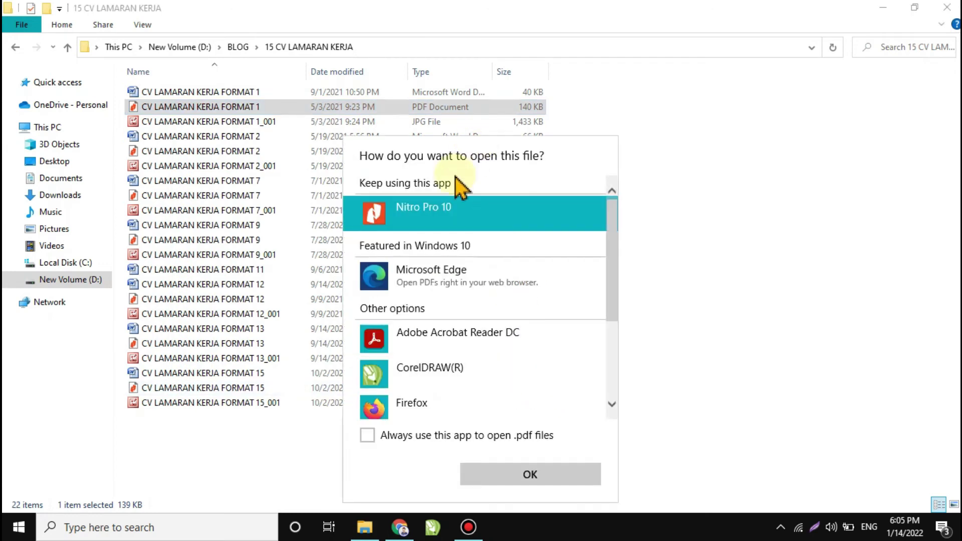
left_click_drag(612, 235, 616, 333)
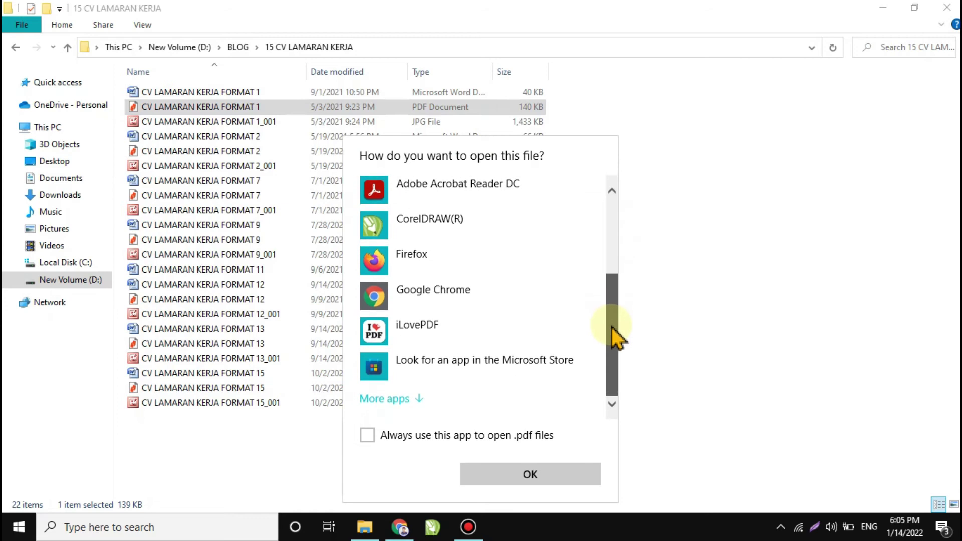
left_click(459, 335)
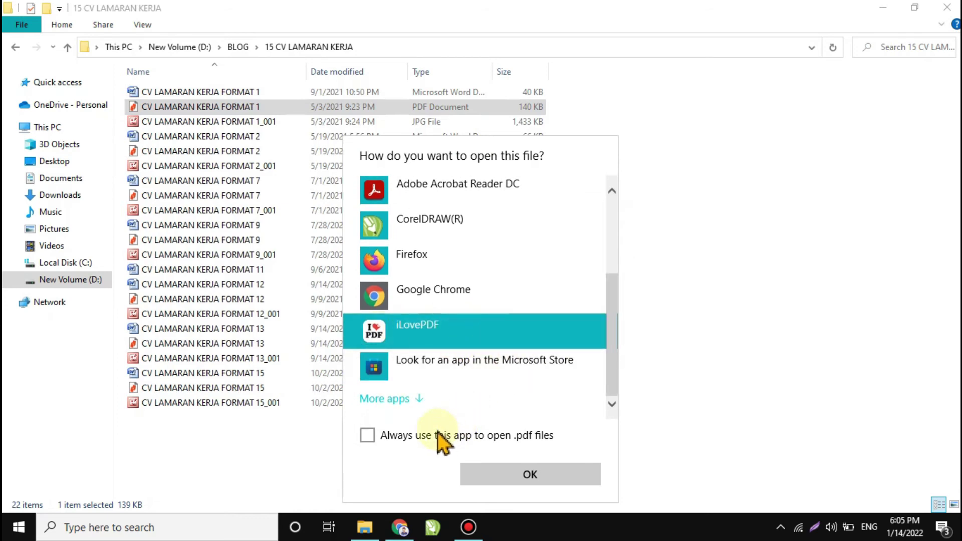
left_click(368, 436)
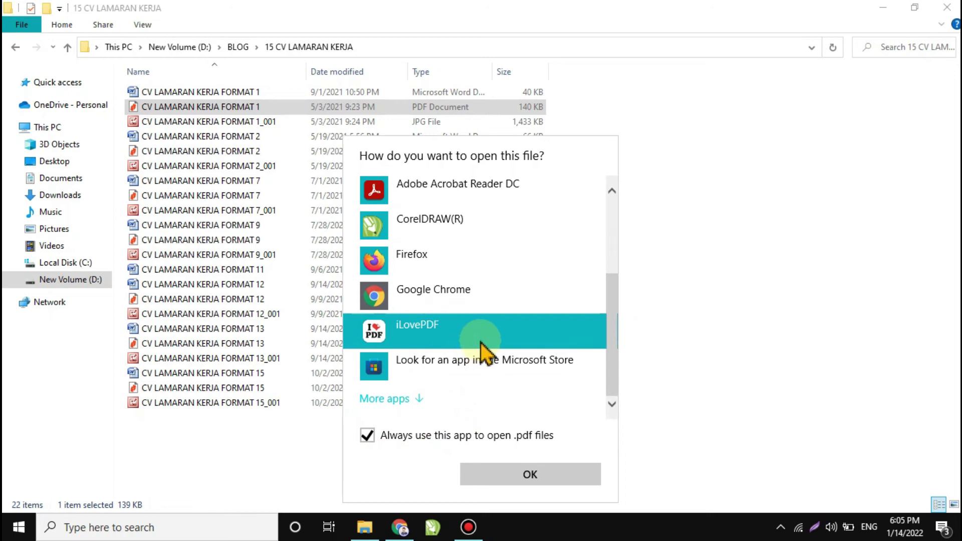
left_click(544, 475)
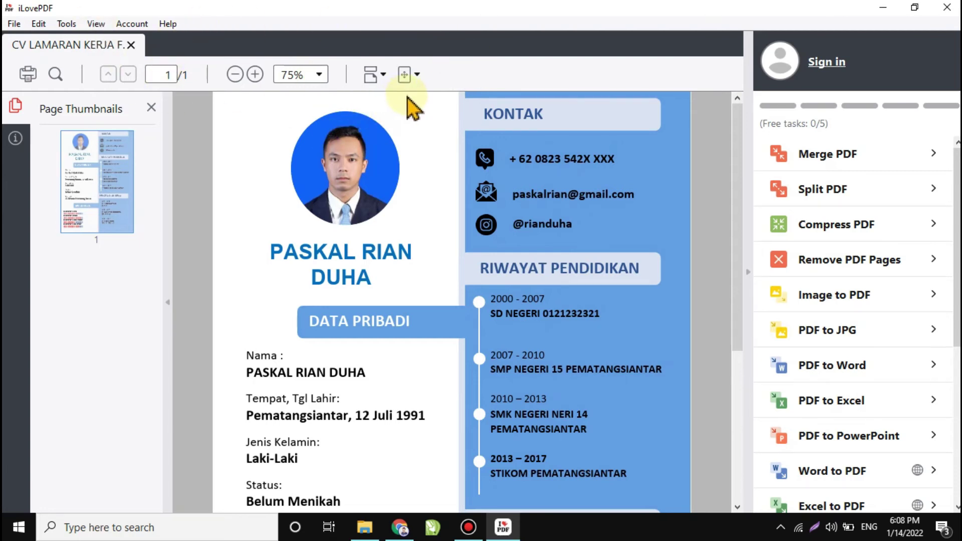
View the whole CV page at 100% zoom and again at 75% zoom
left_click(319, 74)
left_click(298, 165)
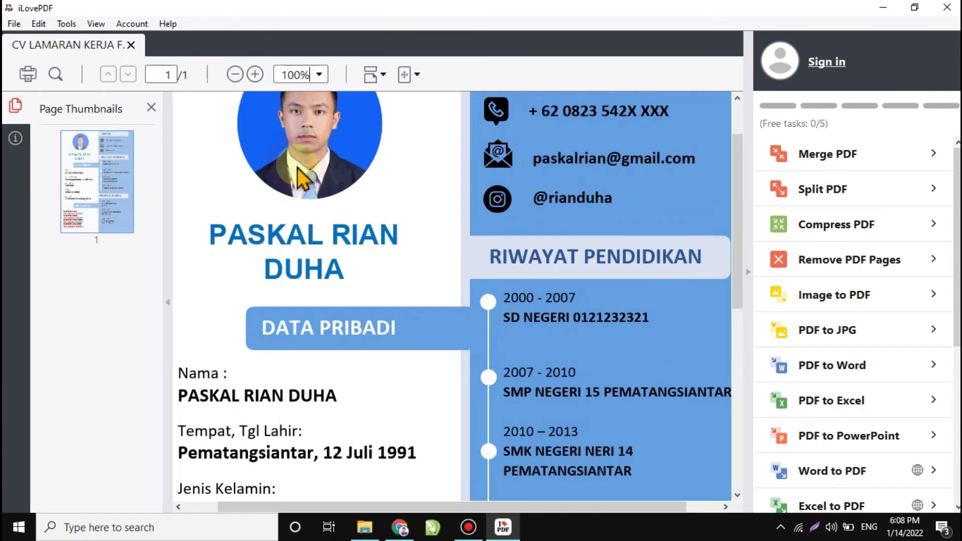
scroll(365, 225, "down", 10)
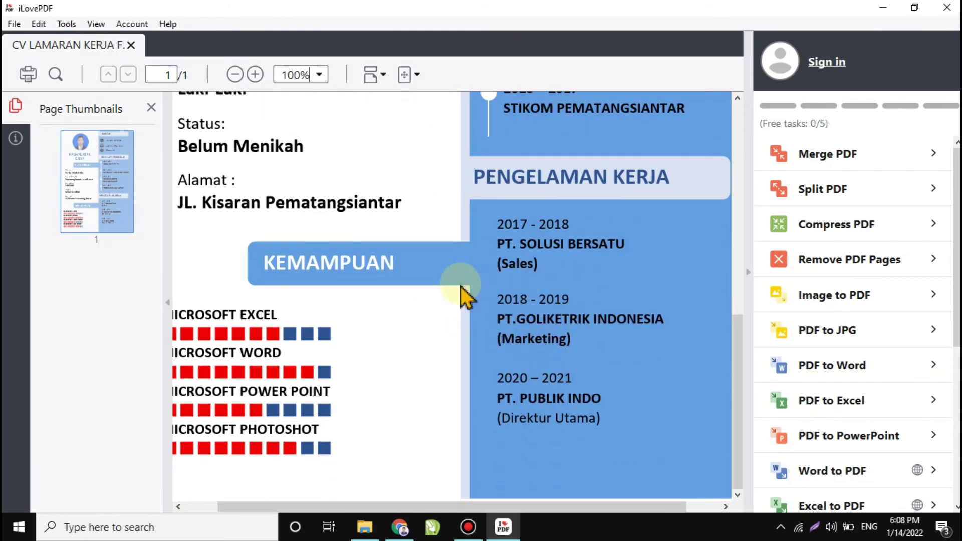
scroll(466, 295, "up", 10)
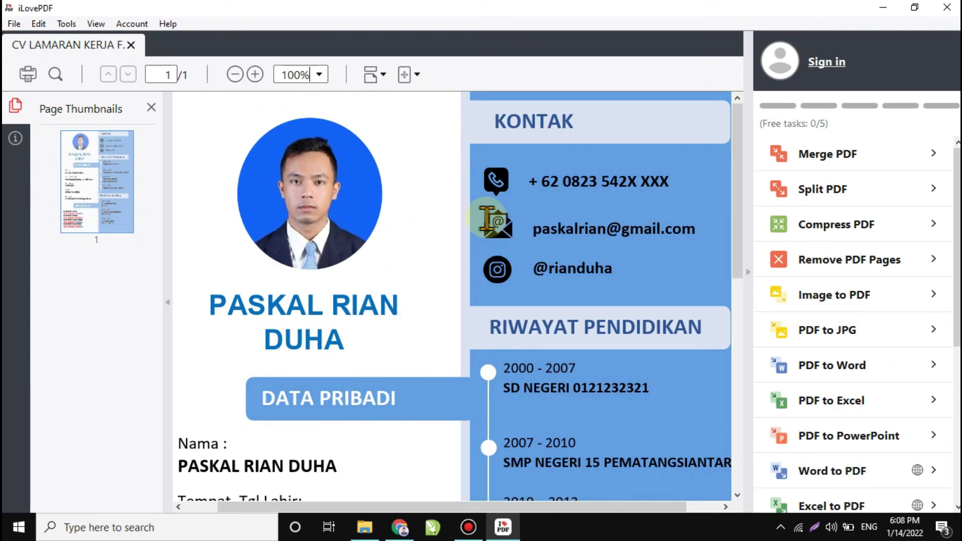
left_click(318, 74)
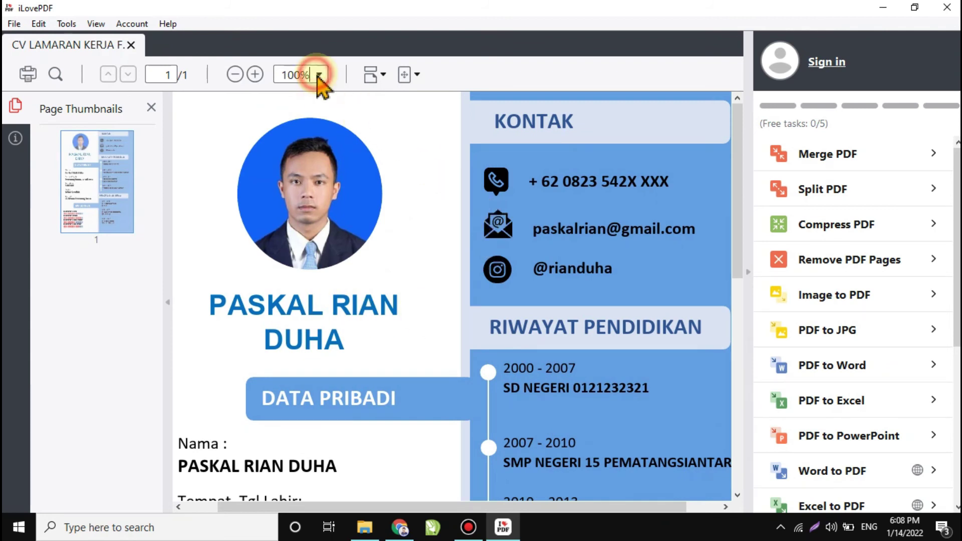
left_click(293, 150)
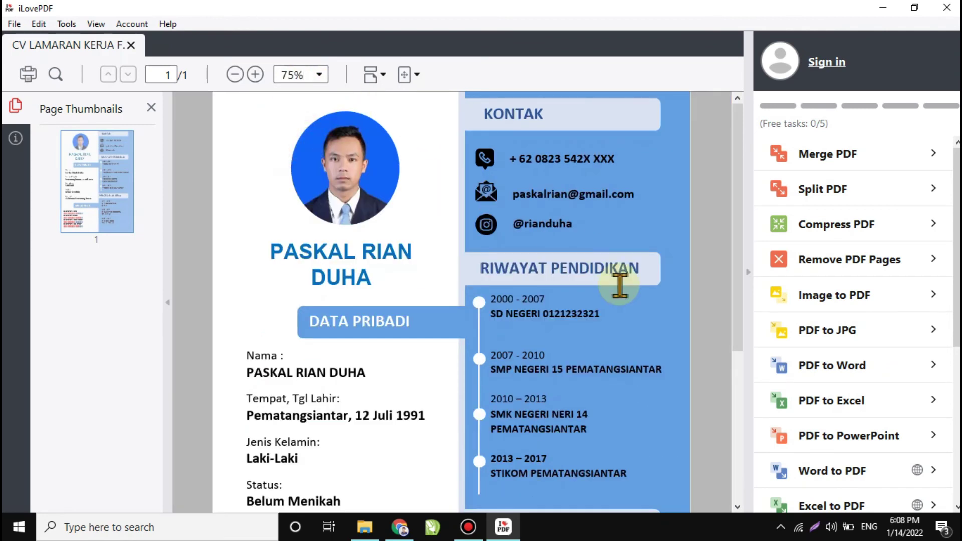
scroll(637, 321, "down", 4)
scroll(641, 326, "up", 4)
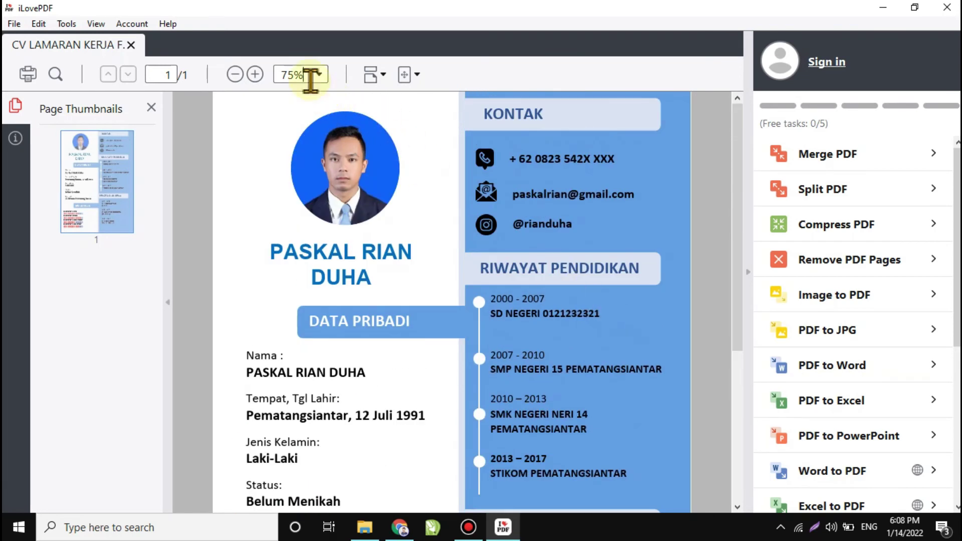
Zoom the CV in and out step by step and return it to 75%
left_click(254, 75)
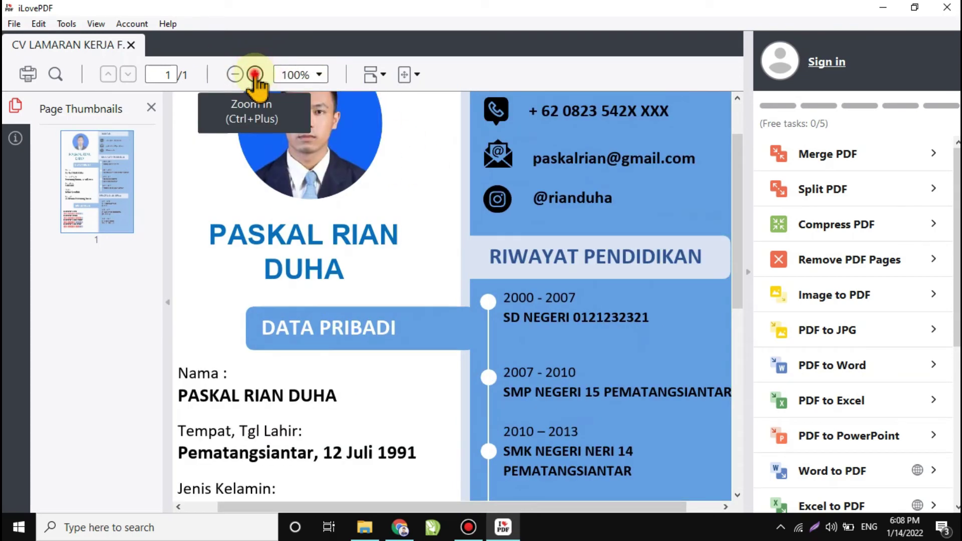
left_click(255, 75)
left_click(238, 75)
left_click(238, 75)
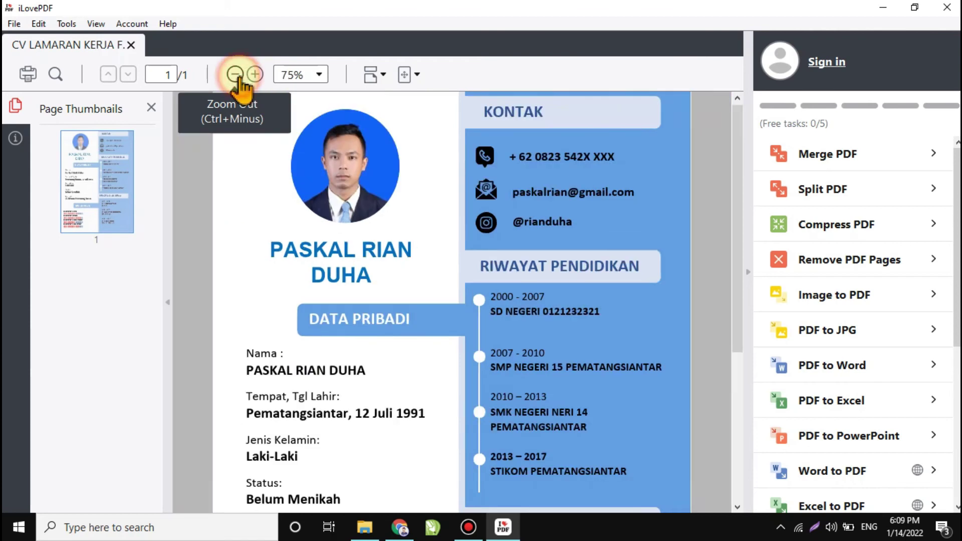
left_click(238, 75)
left_click(255, 75)
scroll(617, 294, "up", 2)
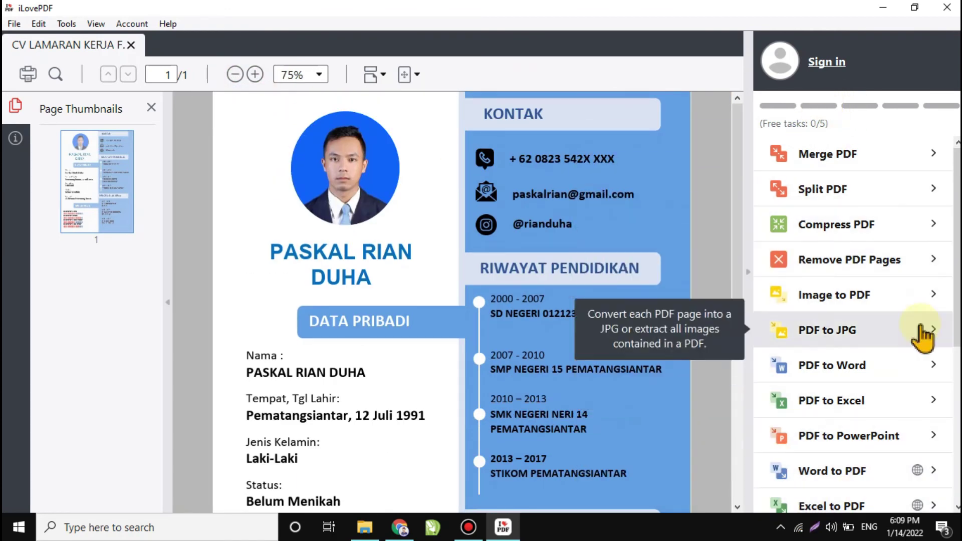
Look through the full list of iLovePDF tools and close the application
scroll(944, 198, "down", 6)
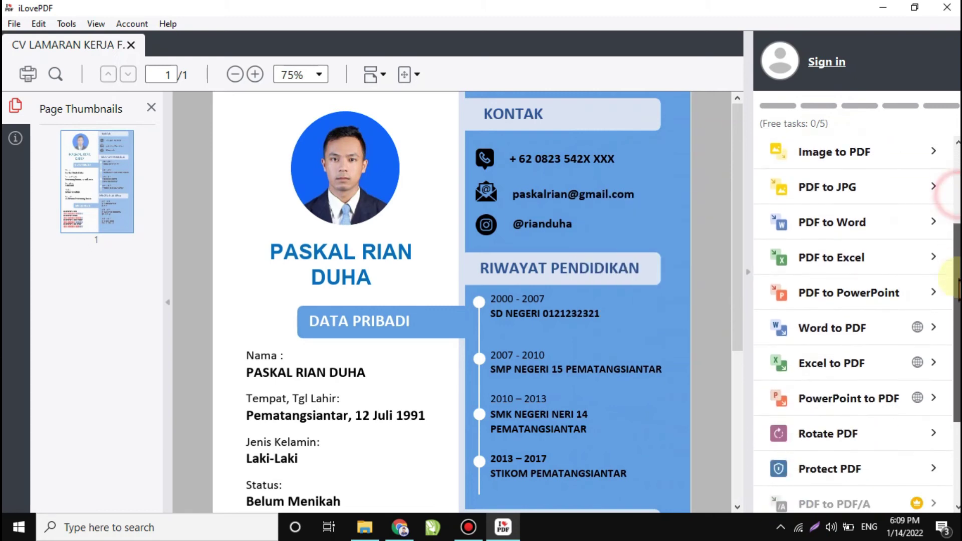
left_click_drag(956, 386, 956, 232)
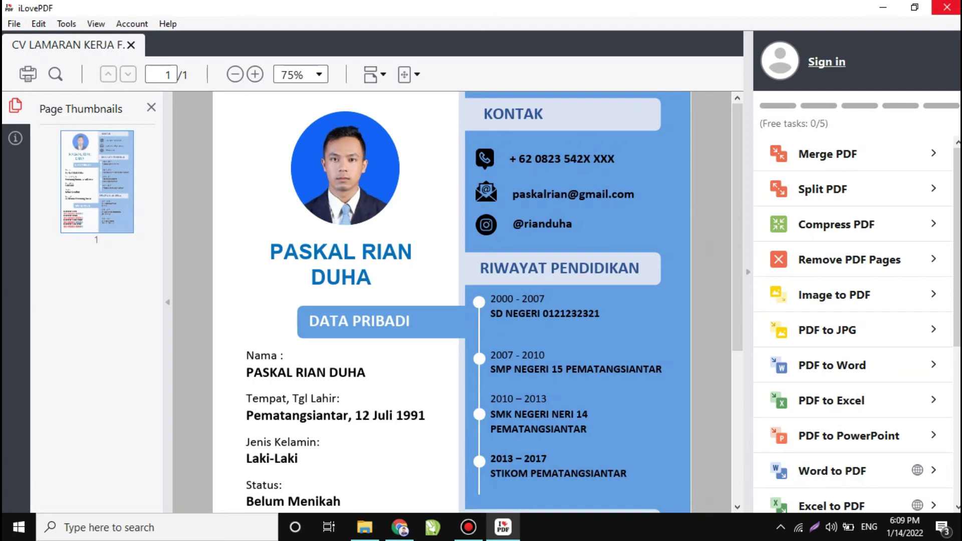
left_click(947, 7)
left_click(948, 6)
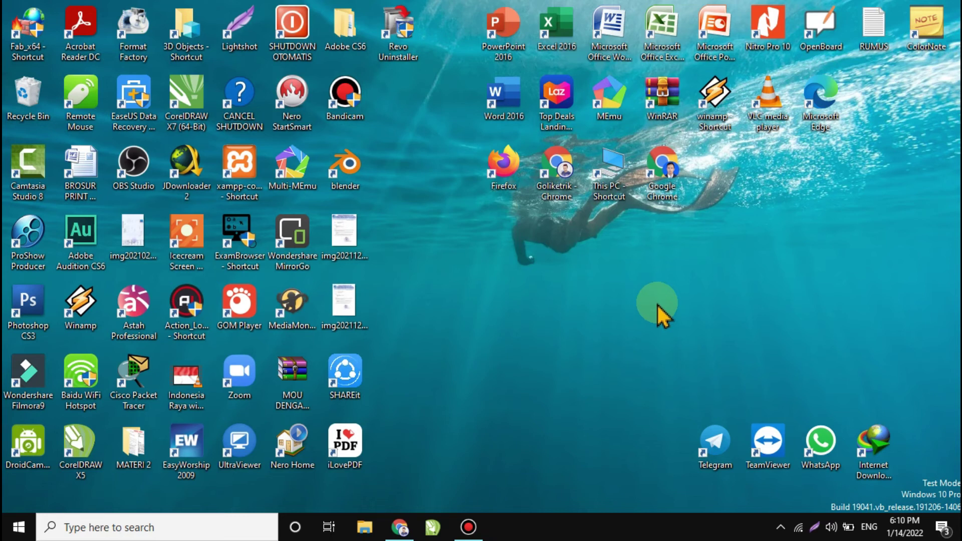
Open a maximized Chrome window, search Google for ilovepdf and open the iLovePDF website
double_click(576, 186)
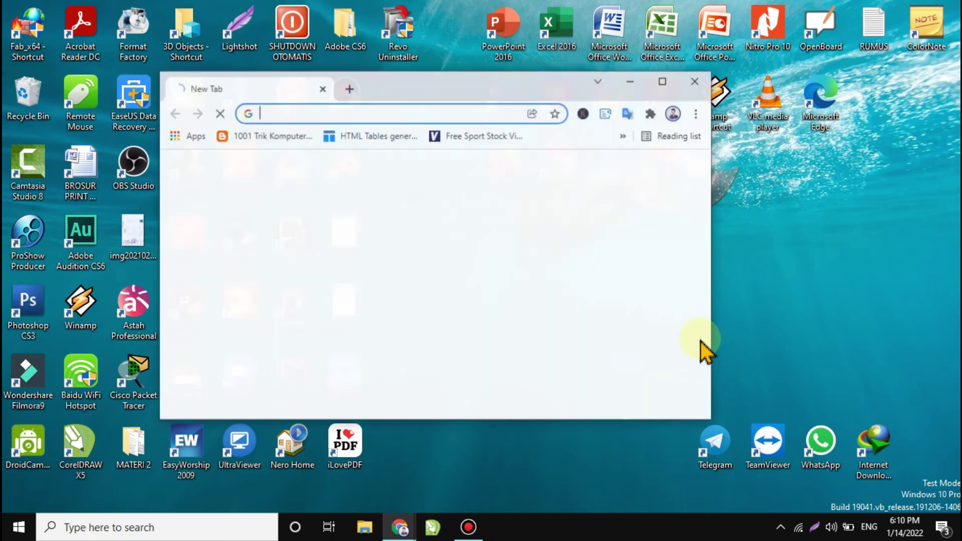
left_click(662, 81)
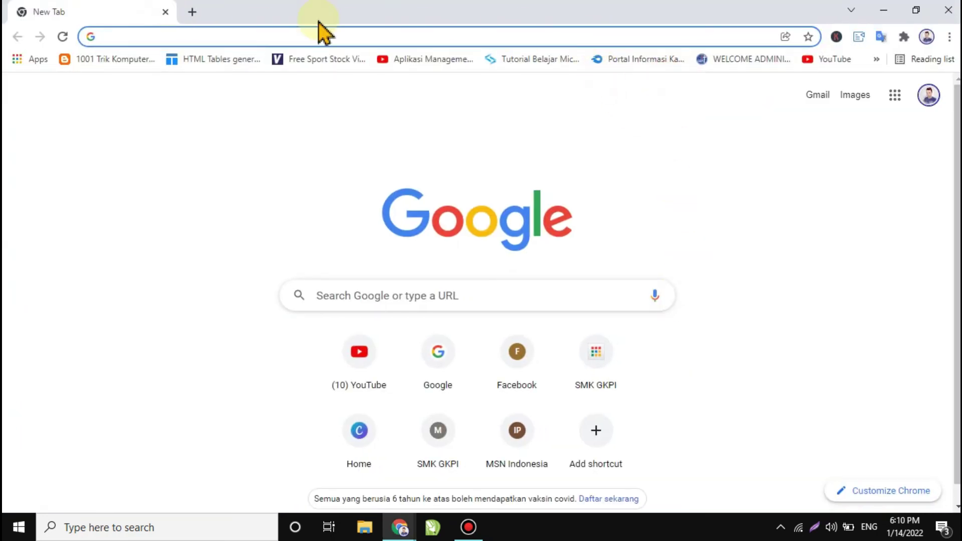
left_click(441, 295)
type("ilo")
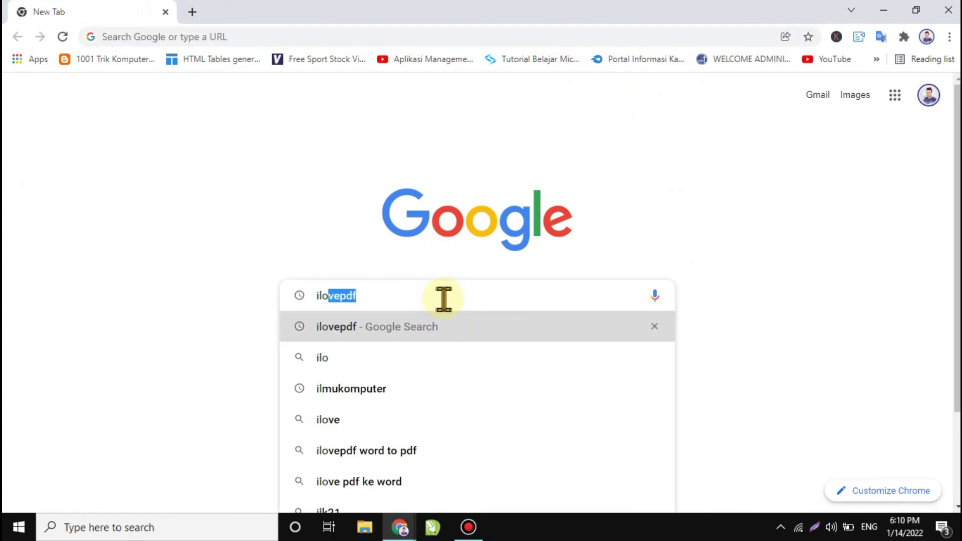
type("vepdf")
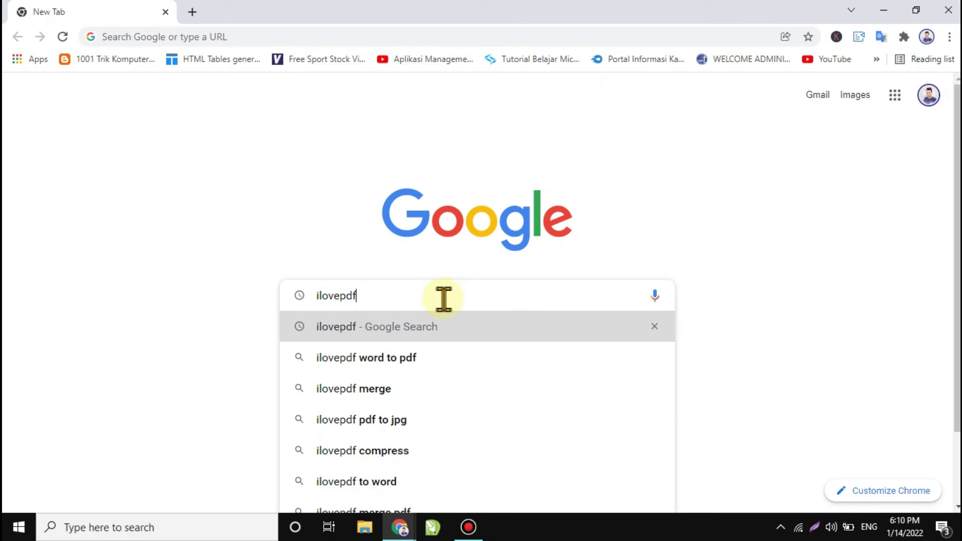
key("Return")
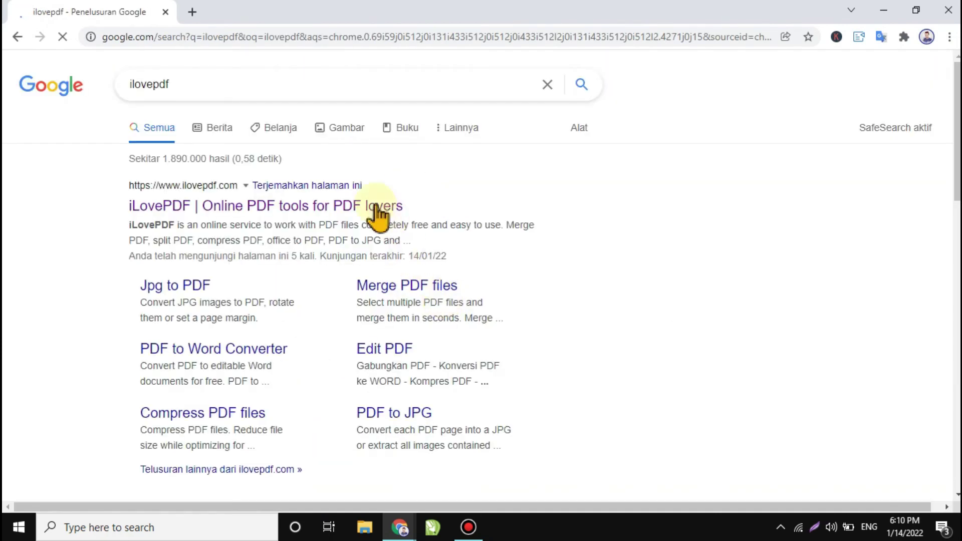
left_click(241, 205)
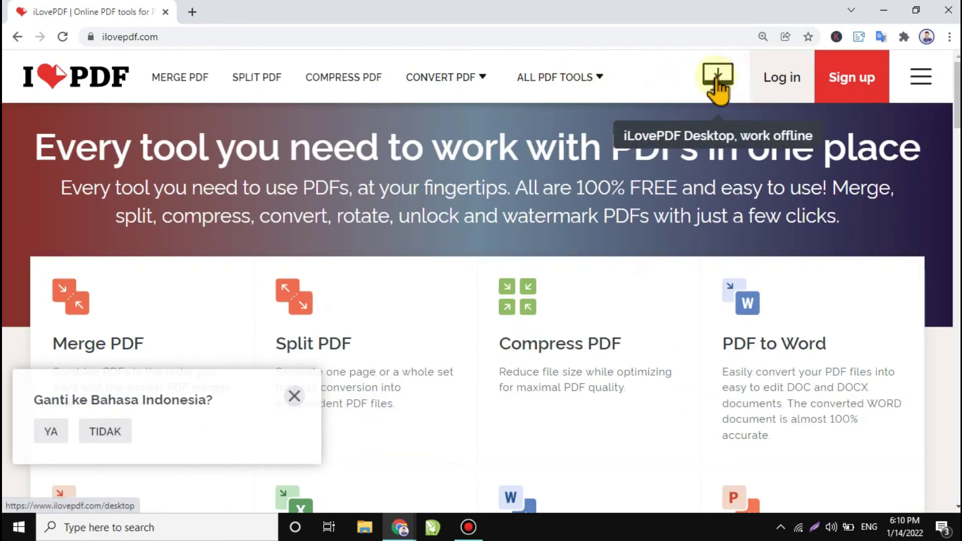
Start the Windows installer download from the iLovePDF Desktop page and cancel saving the file
left_click(719, 83)
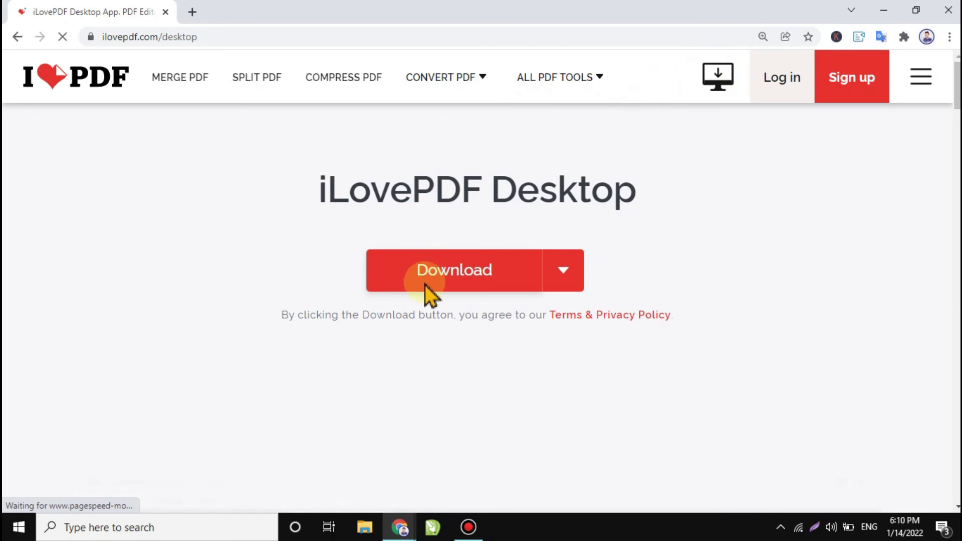
left_click(474, 283)
left_click(464, 280)
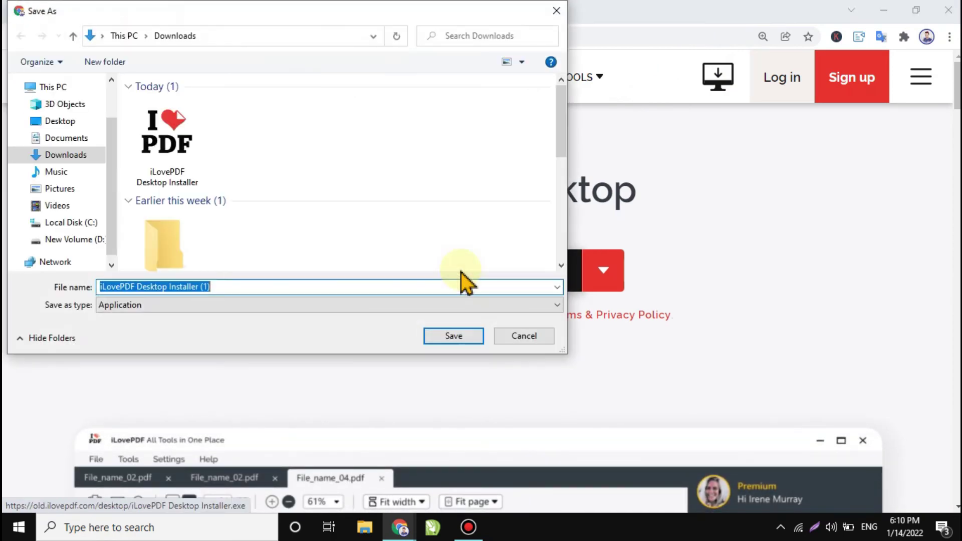
left_click(555, 14)
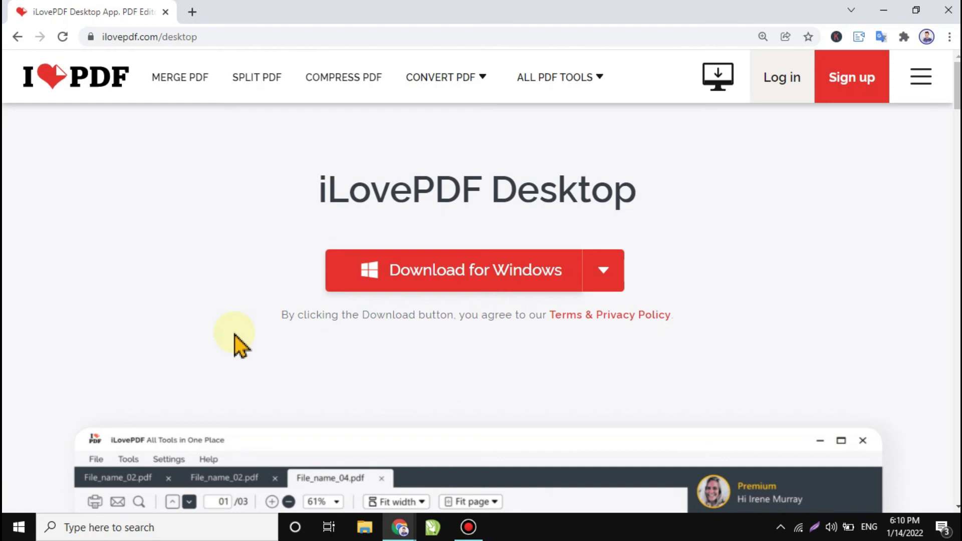
Switch to File Explorer and open the folder containing the recent CV LAMARAN KERJA FORMAT 1 PDF
key("super+d")
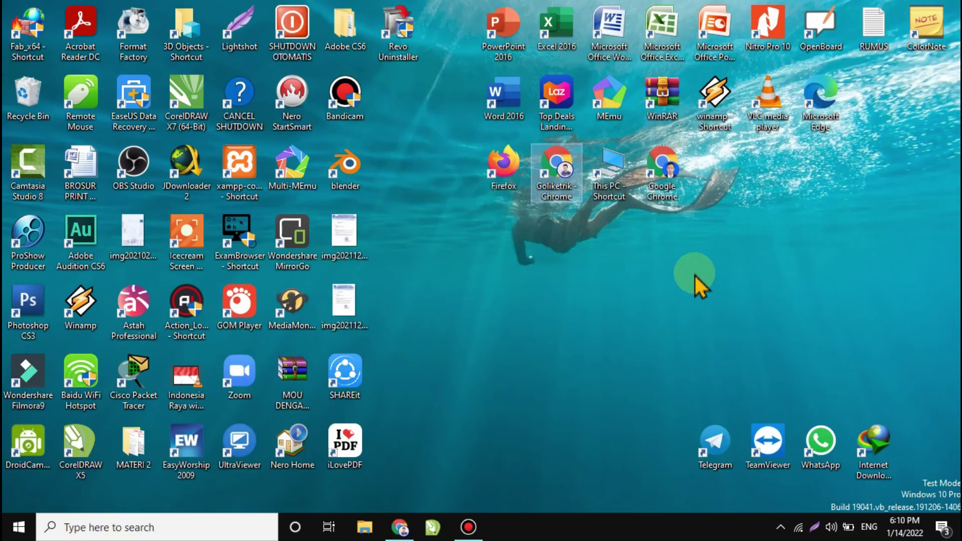
left_click(364, 528)
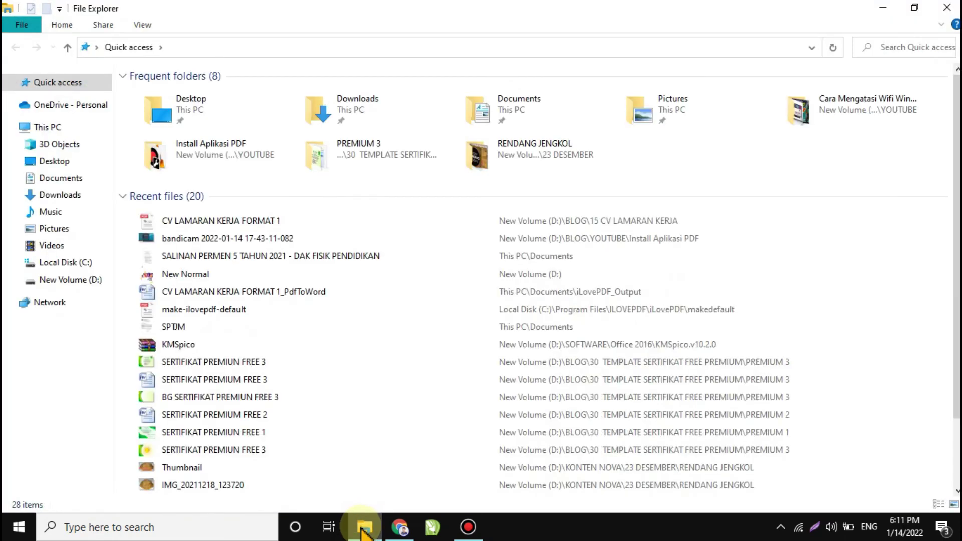
right_click(275, 221)
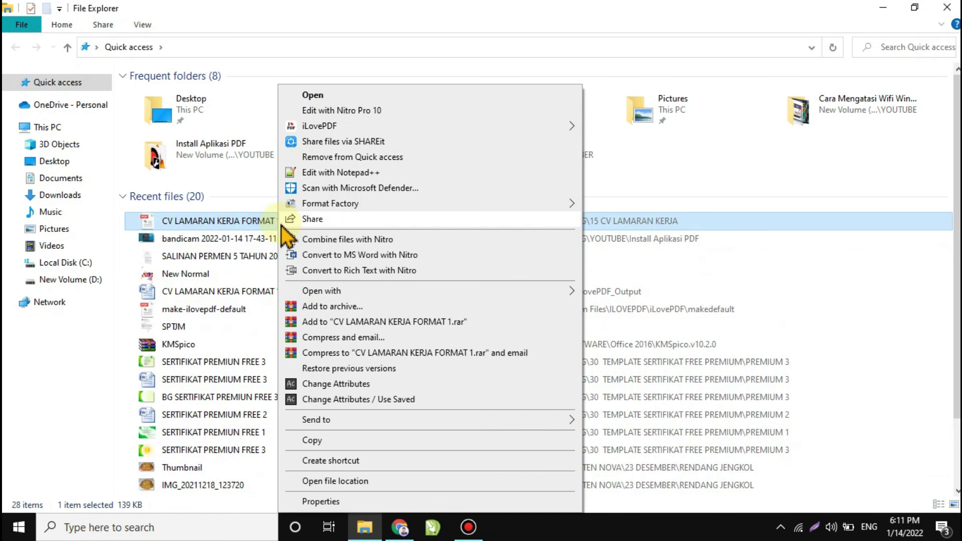
left_click(357, 482)
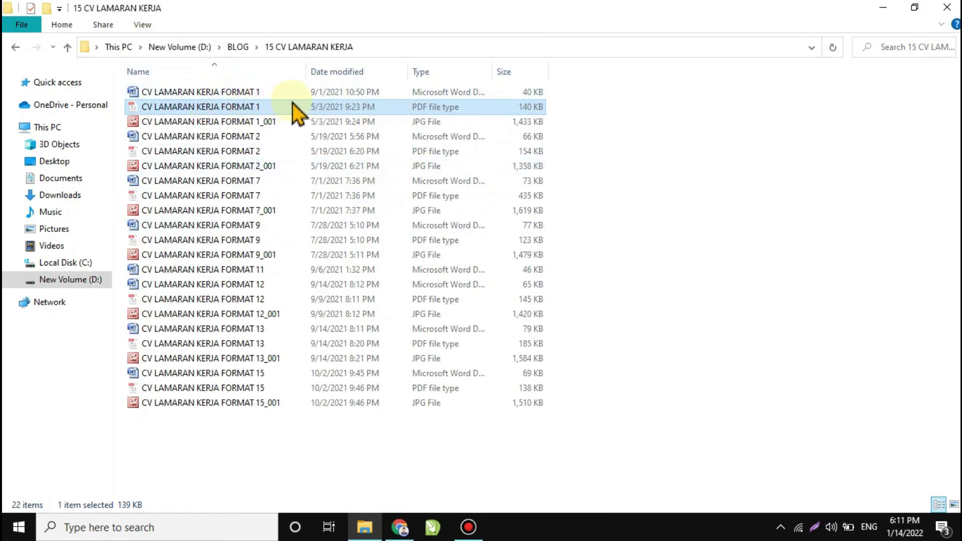
Set iLovePDF as the app that always opens .pdf files, using the CV LAMARAN KERJA FORMAT 1 PDF
right_click(220, 108)
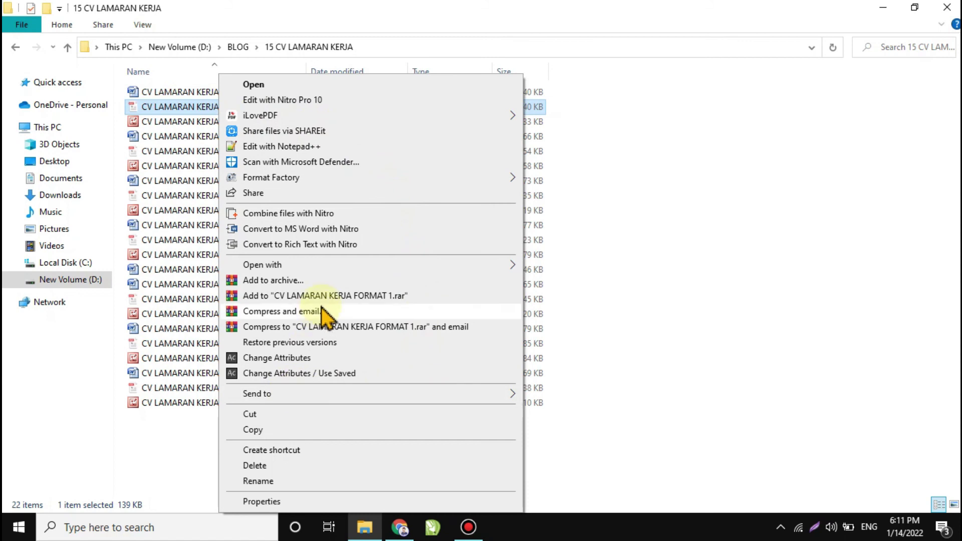
left_click(323, 269)
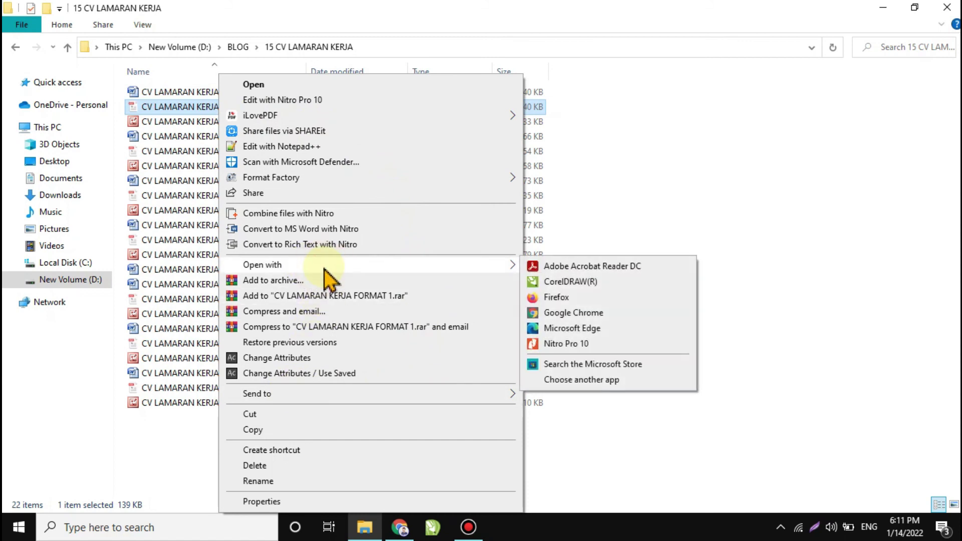
left_click(583, 385)
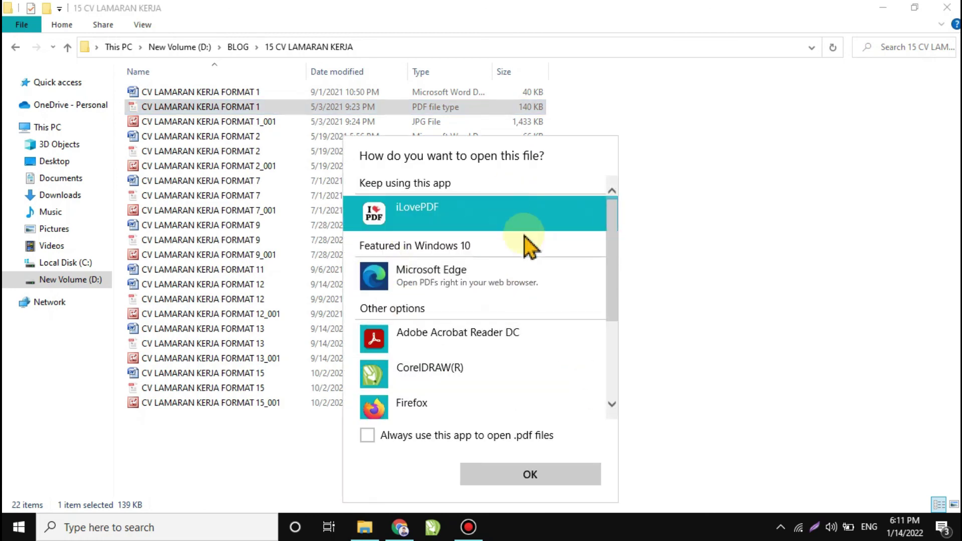
left_click(370, 437)
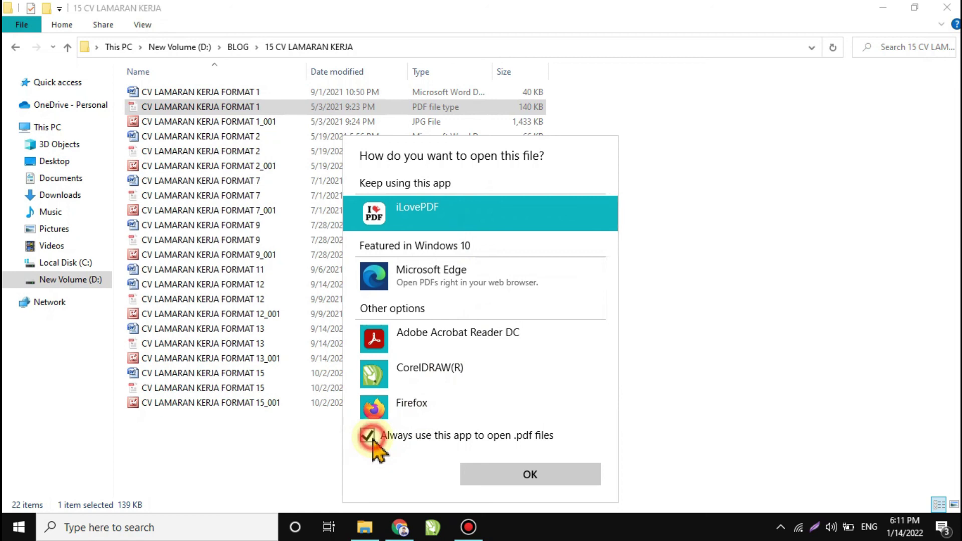
left_click(576, 474)
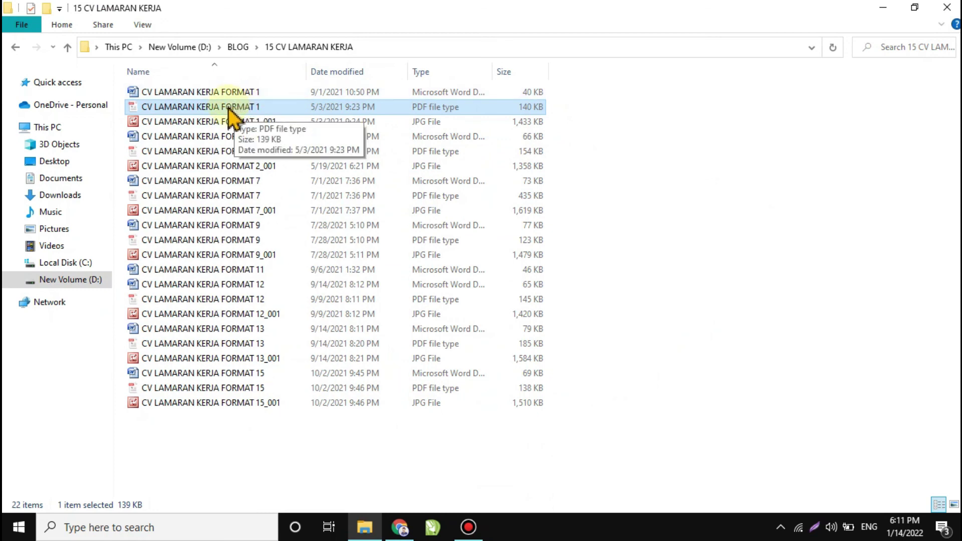
Open the CV LAMARAN KERJA FORMAT 2 PDF in iLovePDF and look over its page
double_click(206, 151)
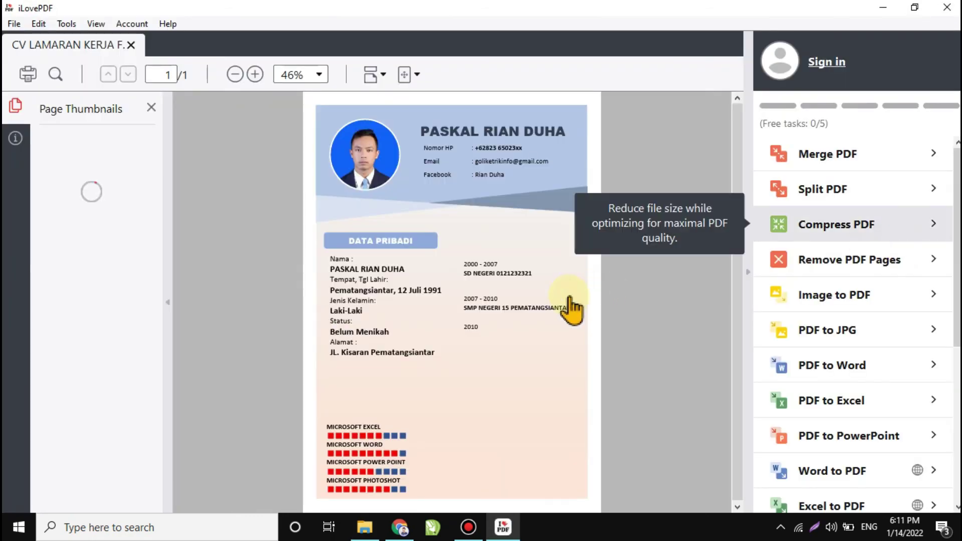
scroll(470, 240, "down", 3)
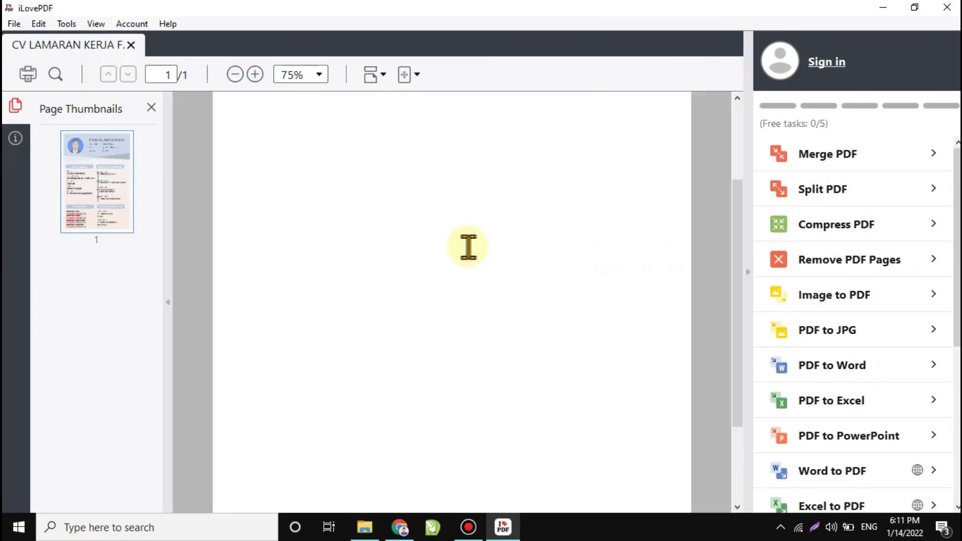
scroll(470, 240, "up", 1)
scroll(468, 251, "down", 1)
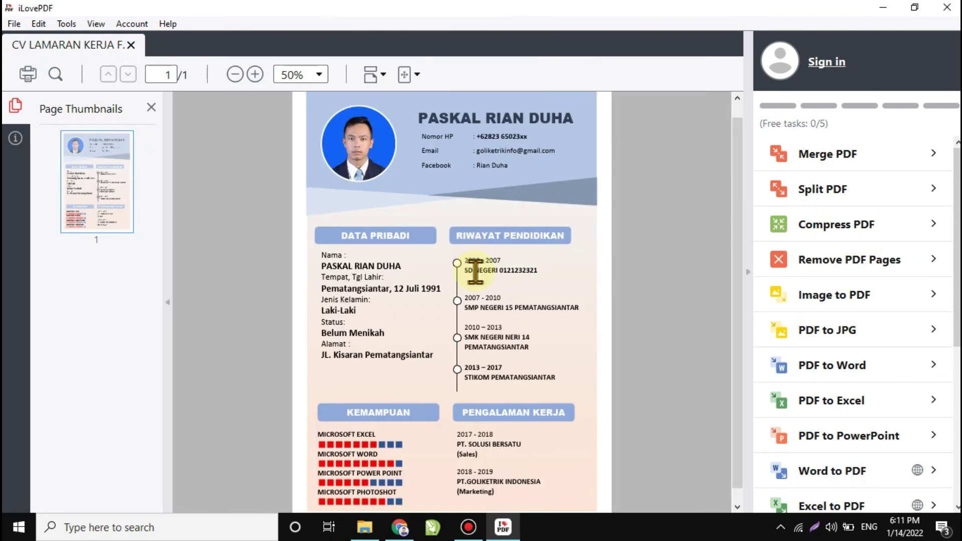
scroll(436, 258, "up", 1)
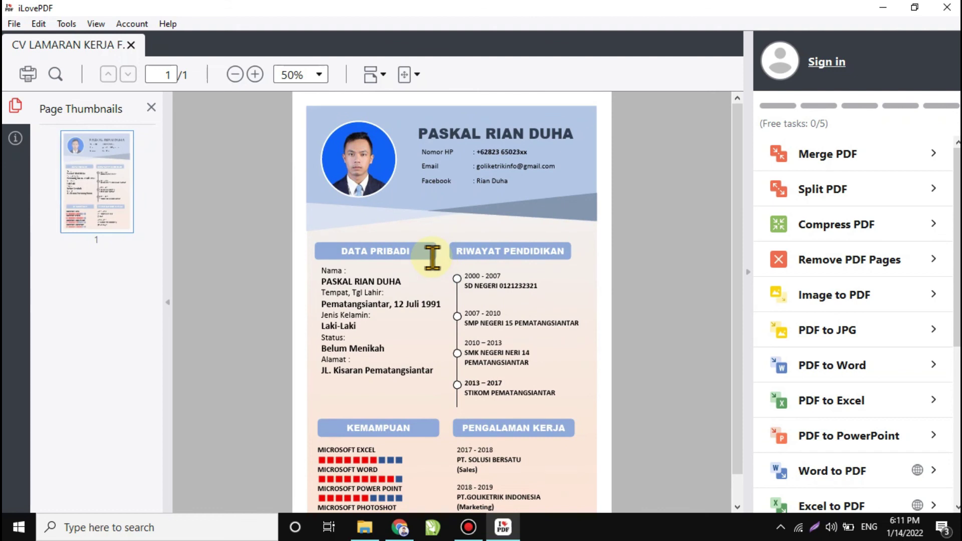